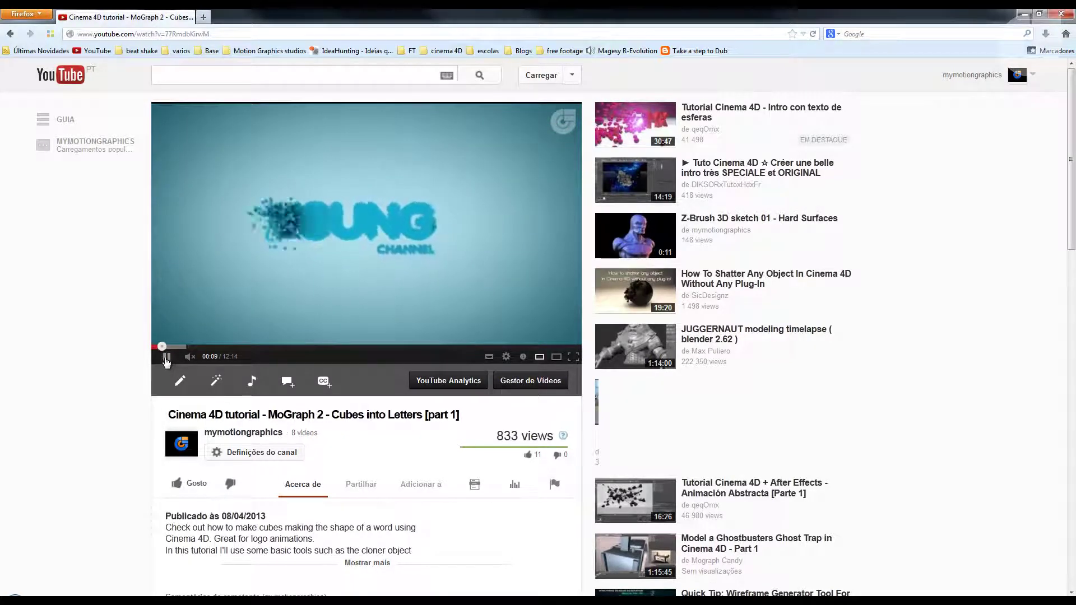
# - Pause the tutorial video and like the three viewer comments asking about the camera movement
pyautogui.click(166, 359)
pyautogui.scroll(-5, 141, 353)
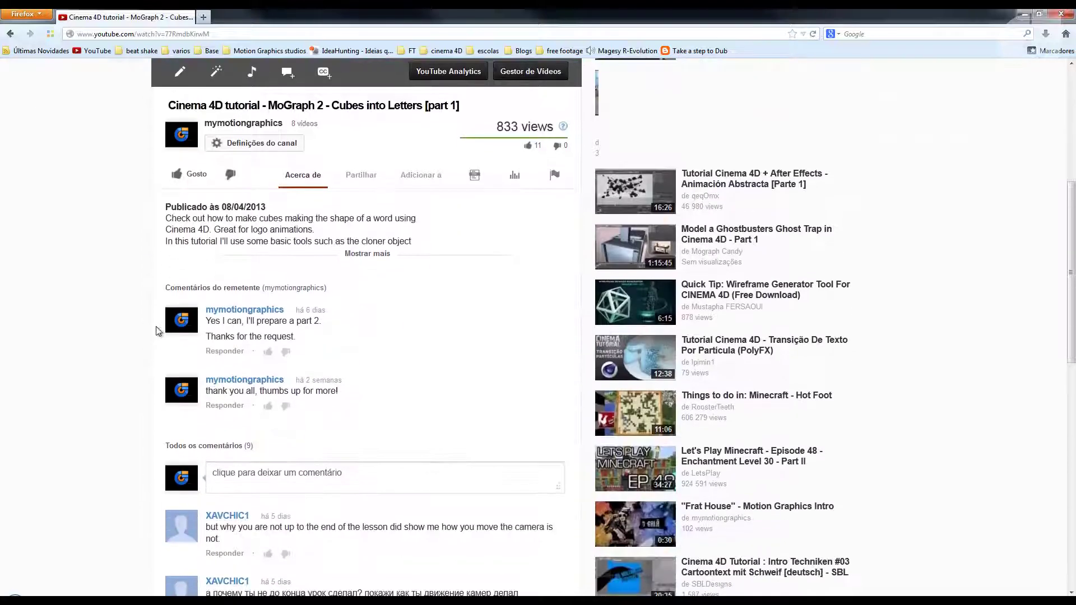
pyautogui.scroll(-3, 154, 342)
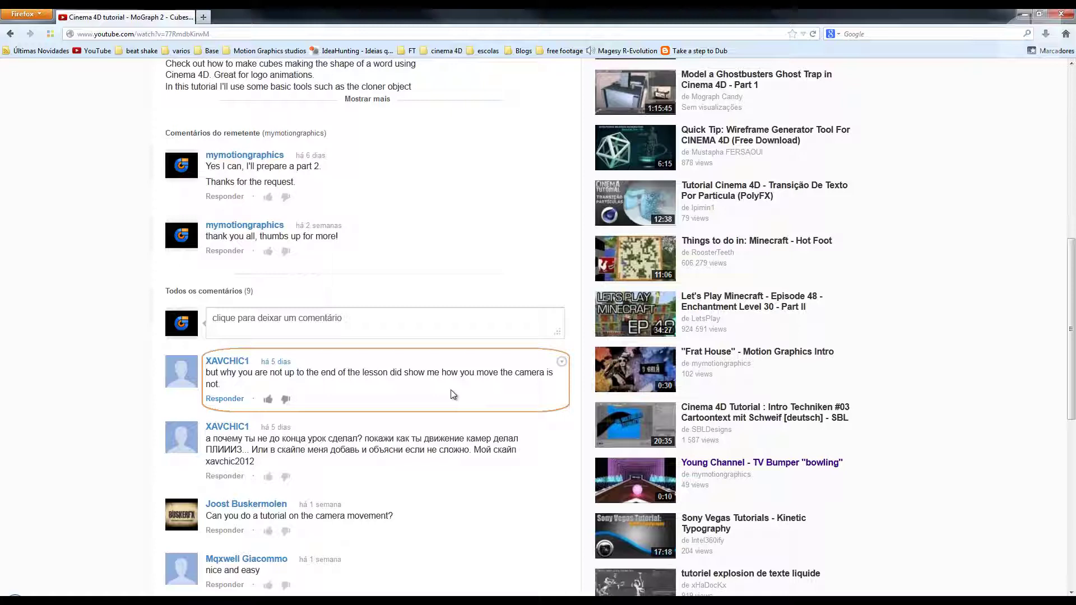
pyautogui.click(273, 399)
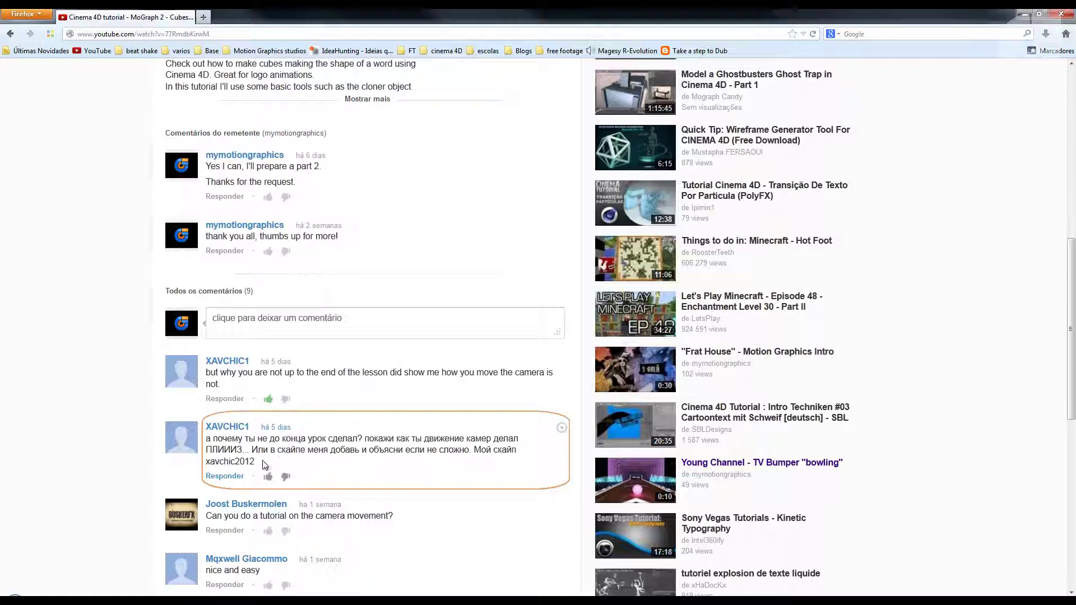
pyautogui.click(267, 477)
pyautogui.scroll(-1, 407, 480)
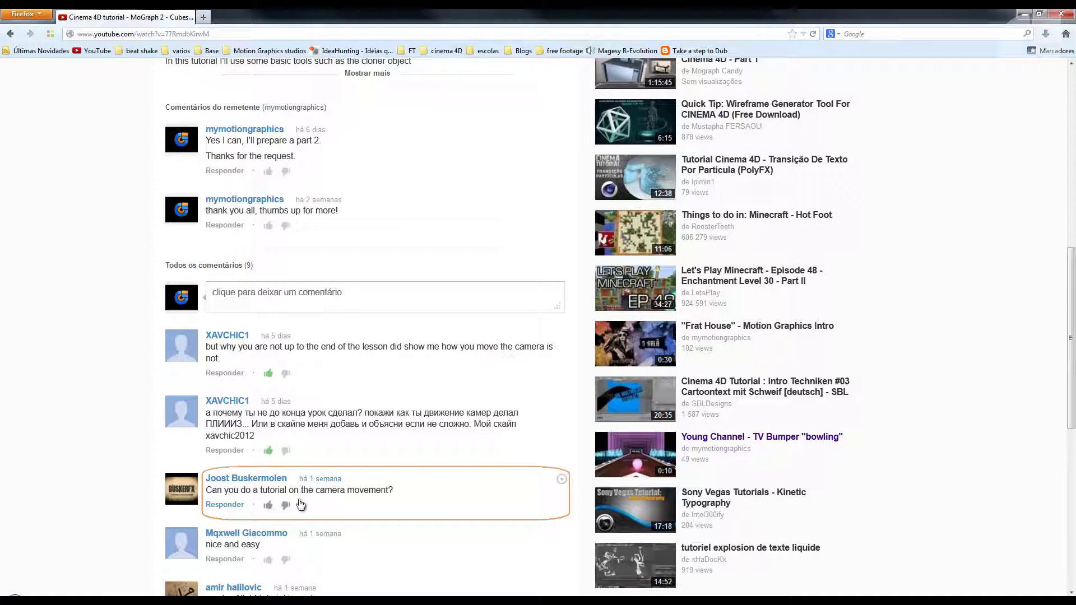
pyautogui.click(268, 505)
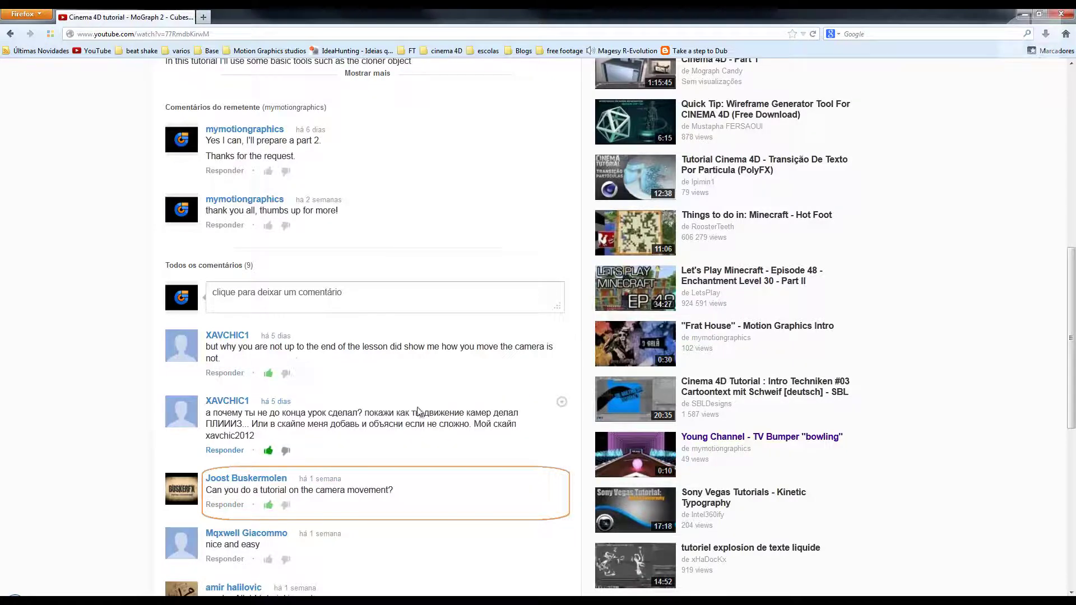
pyautogui.scroll(2, 424, 414)
pyautogui.scroll(8, 430, 414)
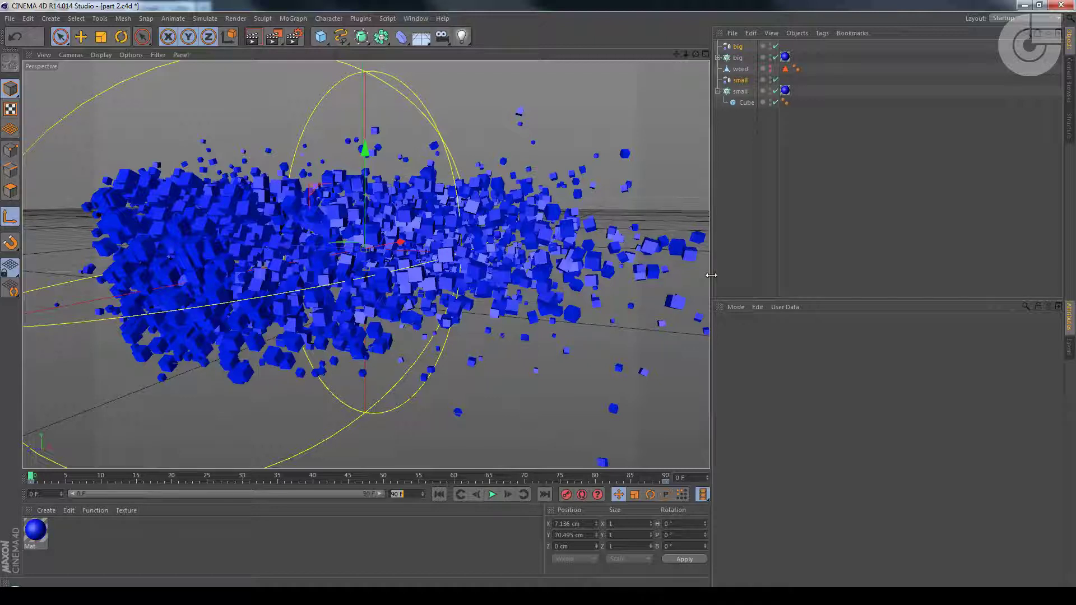
pyautogui.click(35, 478)
pyautogui.moveTo(35, 478); pyautogui.dragTo(65, 528)
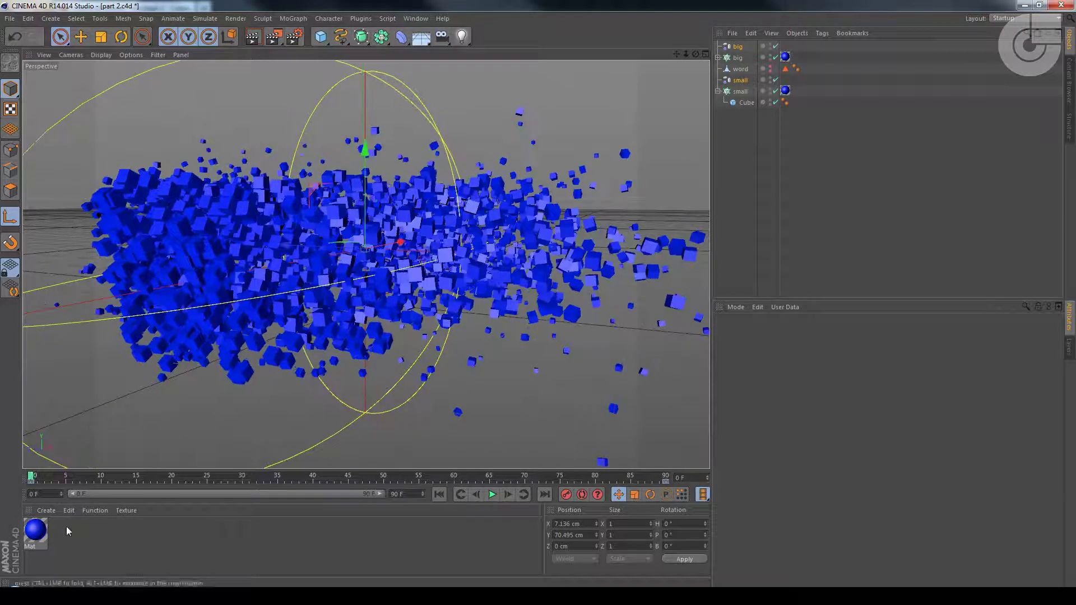
# - In the render settings, turn off saving and apply the HDV/HDTV 720 29.97 film/video output preset
pyautogui.click(296, 37)
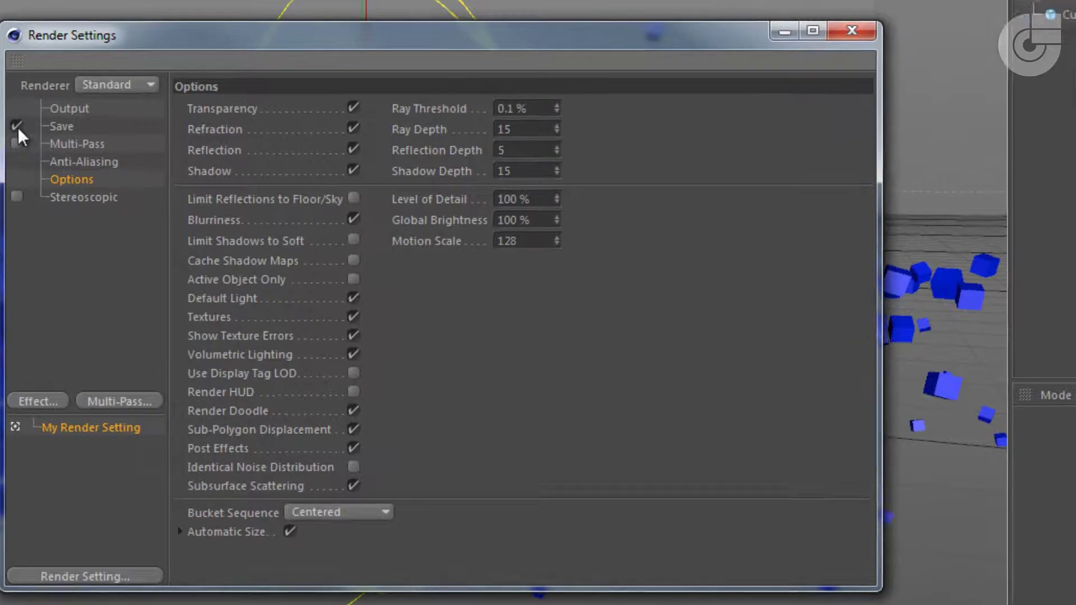
pyautogui.click(149, 118)
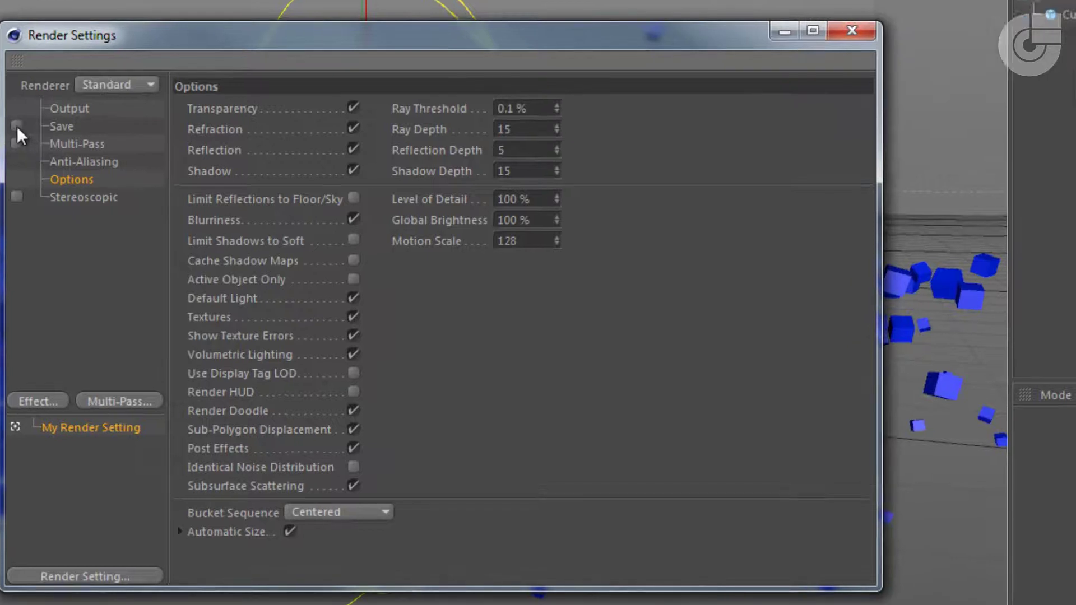
pyautogui.click(69, 109)
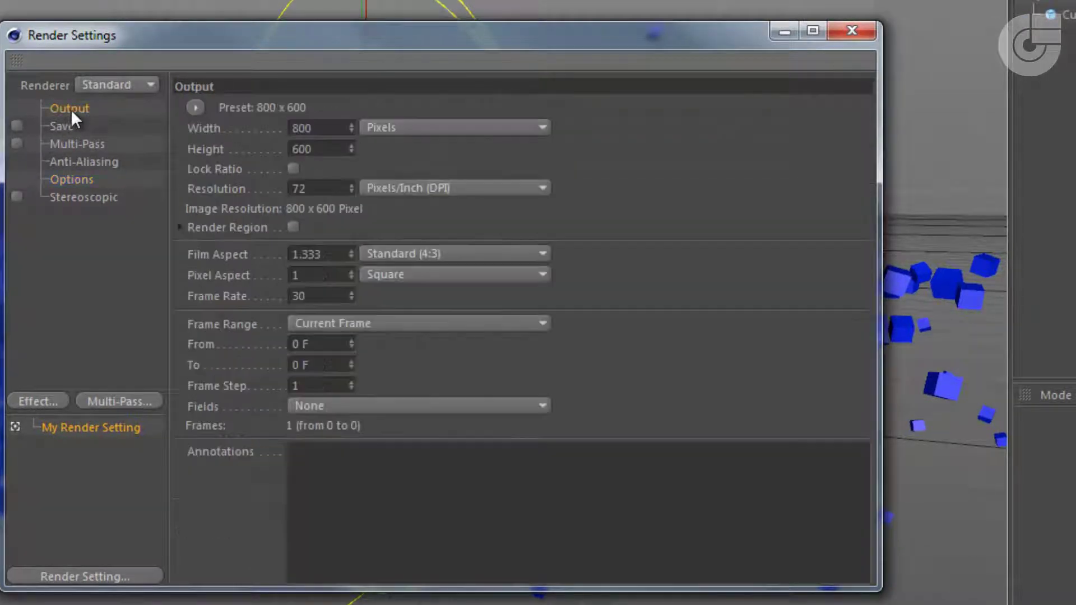
pyautogui.click(196, 107)
pyautogui.moveTo(208, 168)
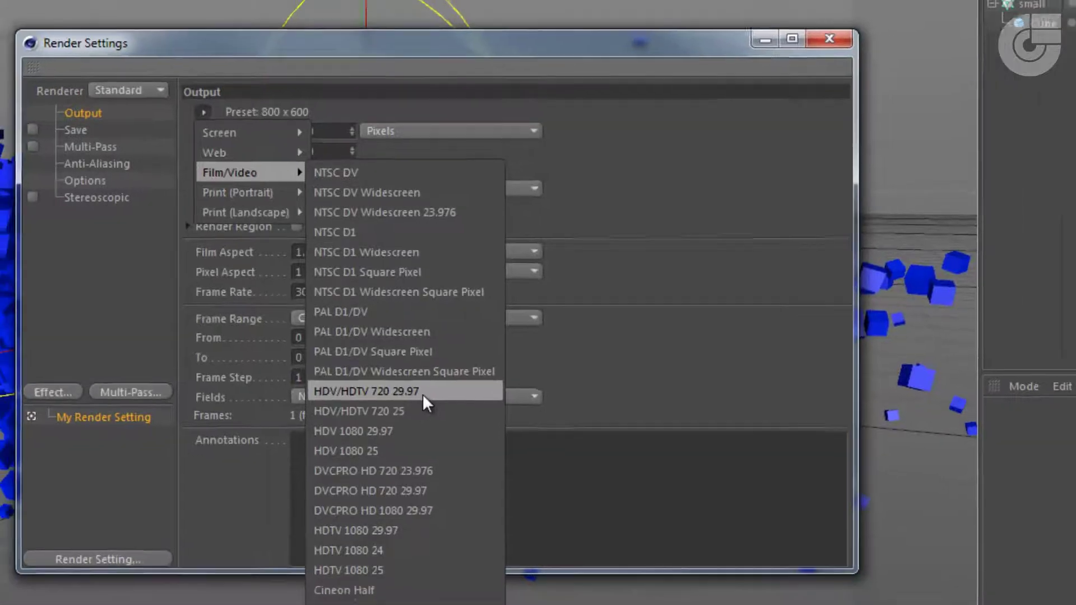
pyautogui.click(425, 401)
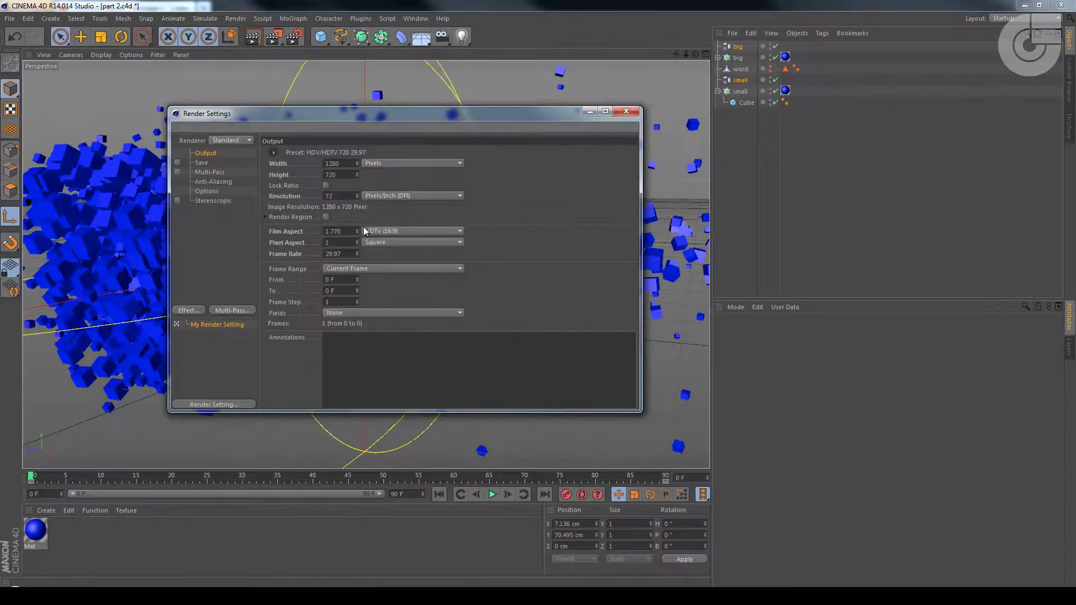
# - Set the render frame range to All Frames and close the render settings
pyautogui.moveTo(536, 120); pyautogui.dragTo(1075, 253)
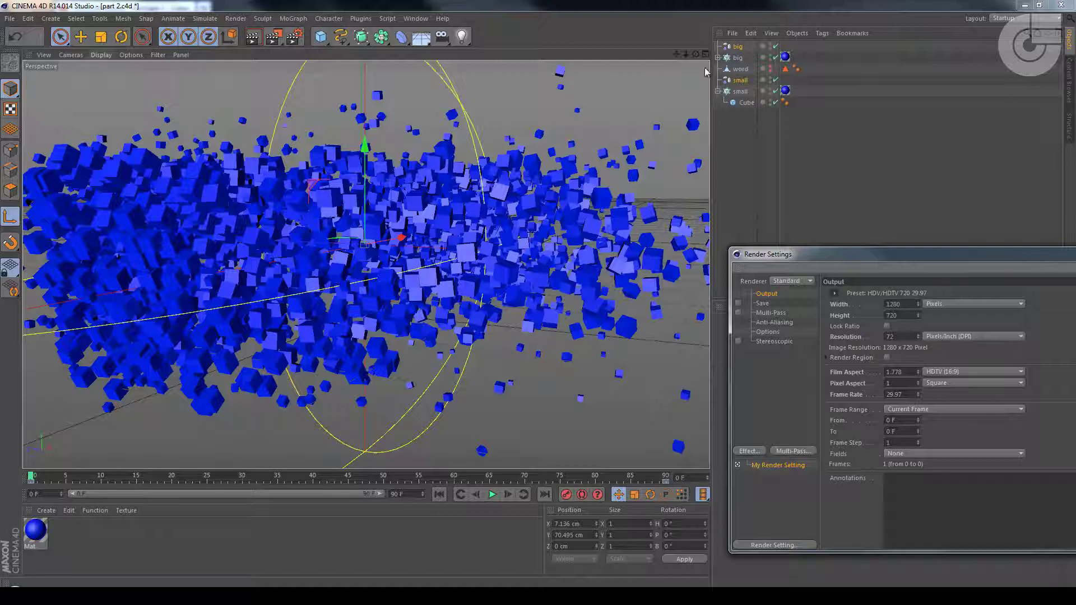
pyautogui.moveTo(862, 260); pyautogui.dragTo(614, 226)
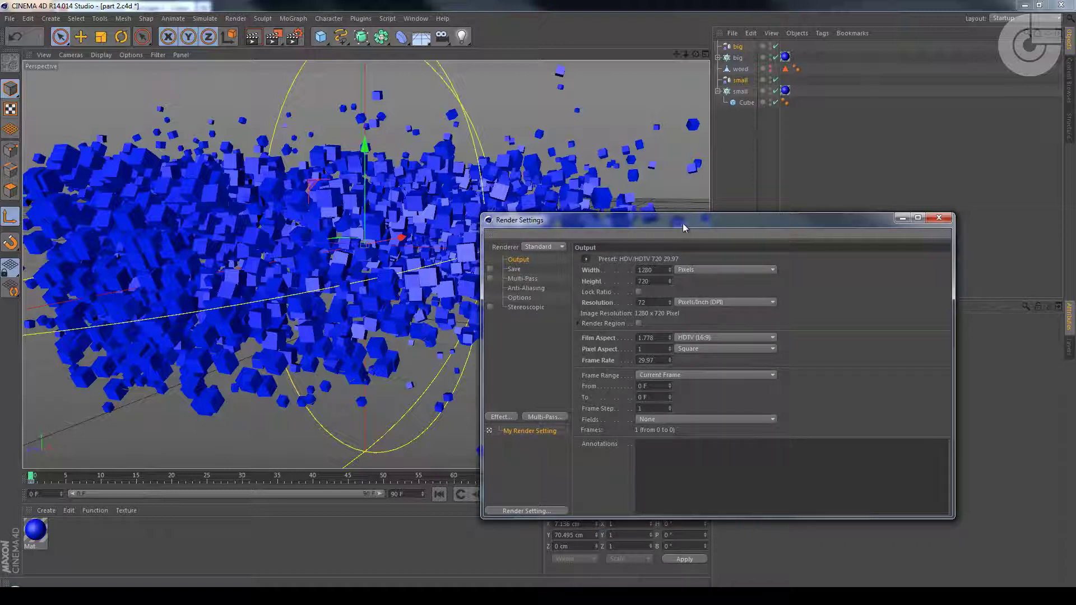
pyautogui.moveTo(683, 225); pyautogui.dragTo(652, 220)
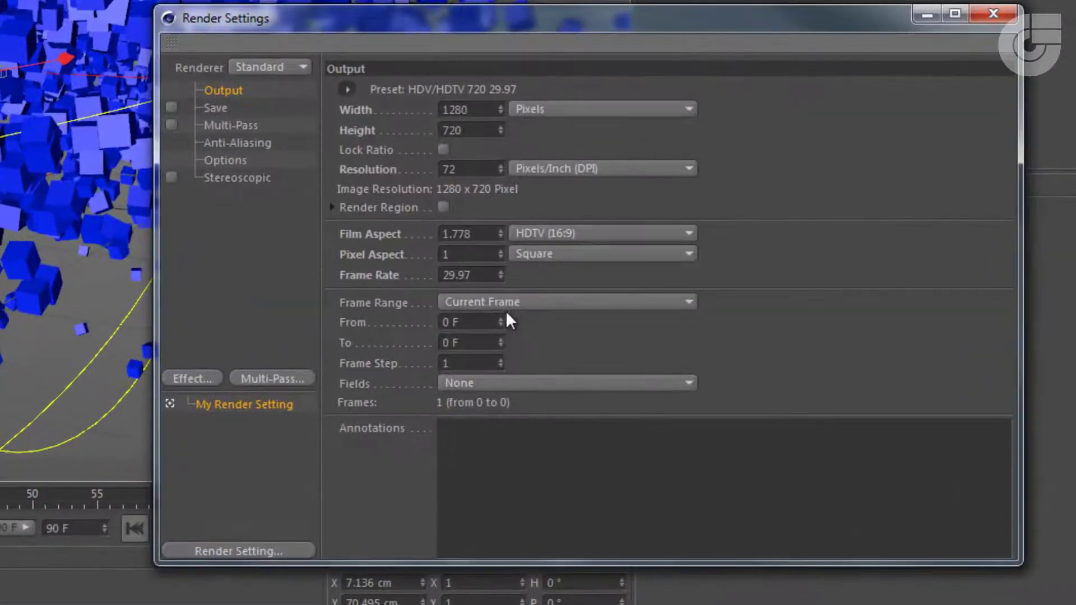
pyautogui.click(643, 370)
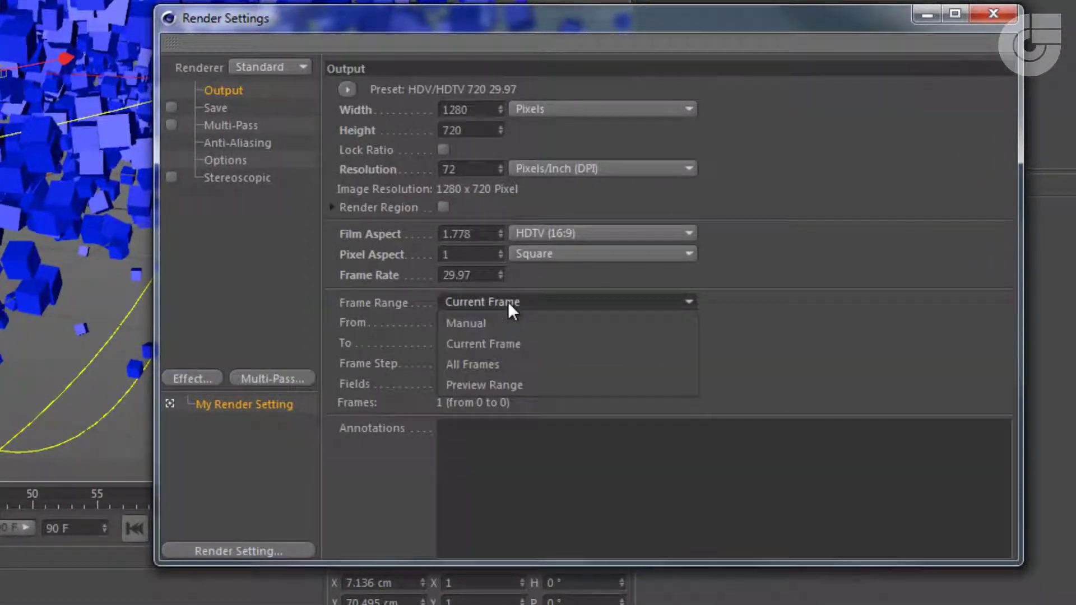
pyautogui.click(506, 361)
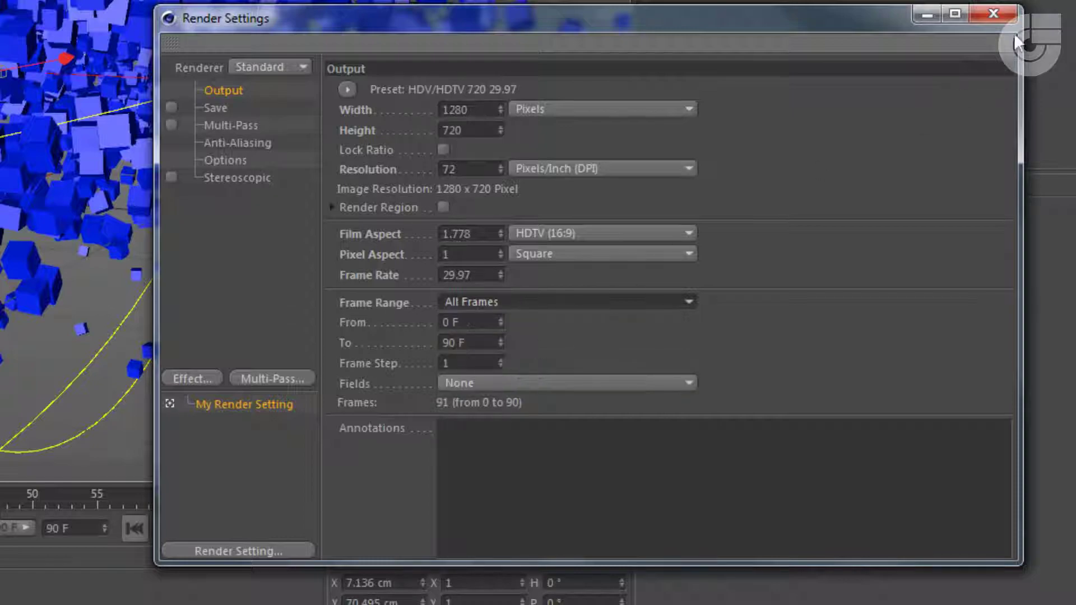
pyautogui.click(993, 13)
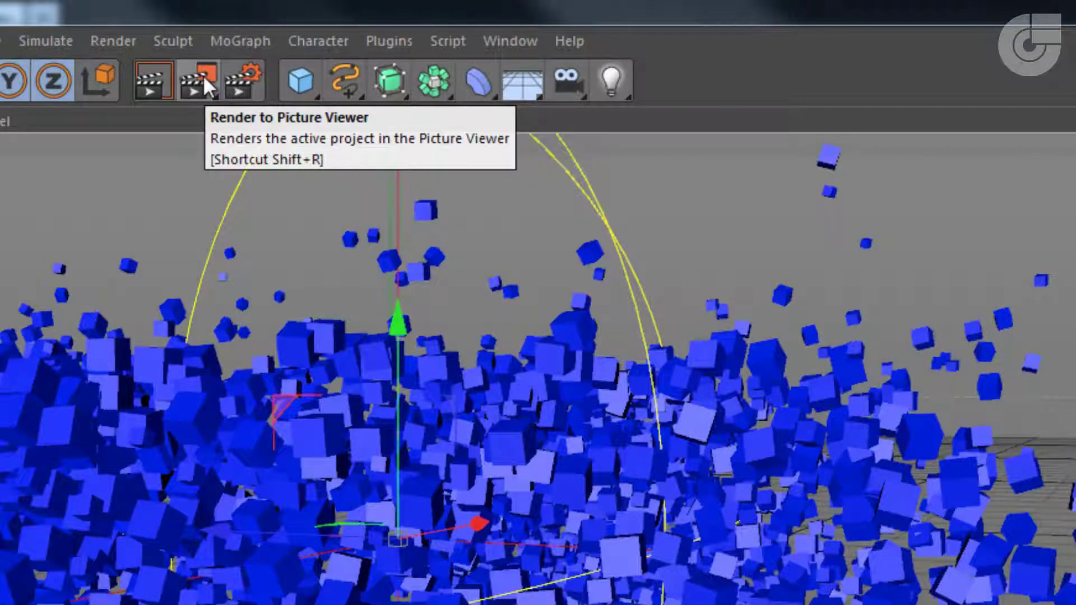
pyautogui.click(202, 75)
pyautogui.click(280, 257)
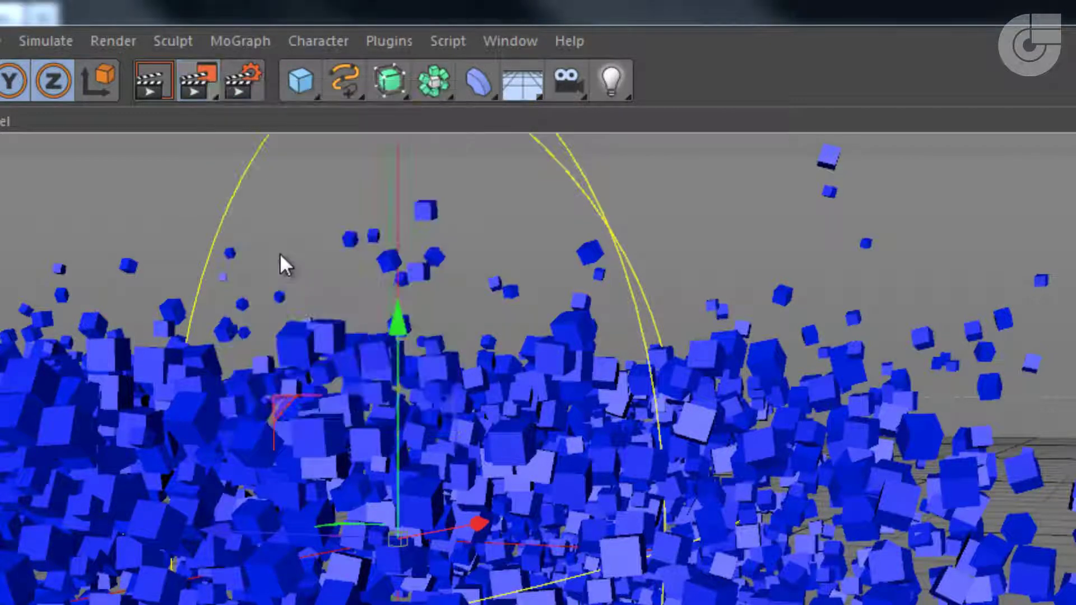
pyautogui.moveTo(188, 75); pyautogui.dragTo(231, 166)
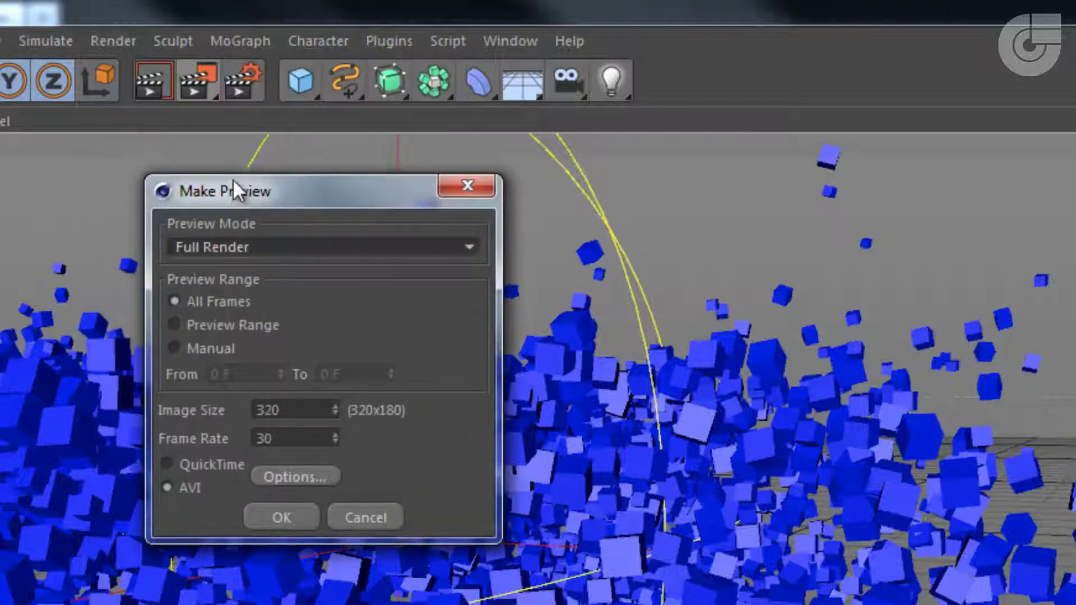
pyautogui.click(478, 193)
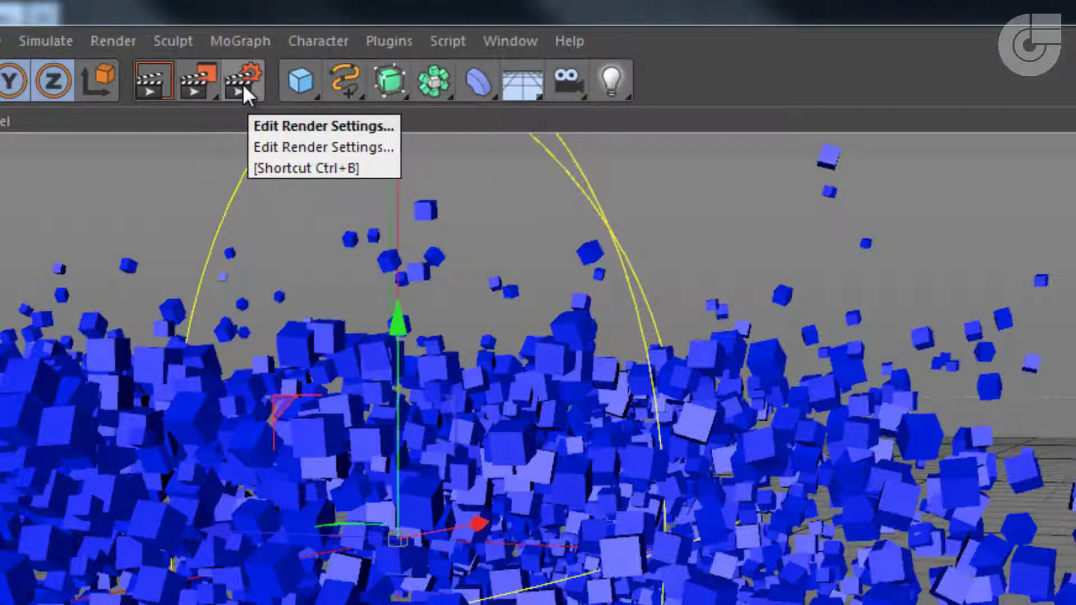
# - Start making a full-render preview of all frames, with QuickTime as the output format
pyautogui.click(207, 83)
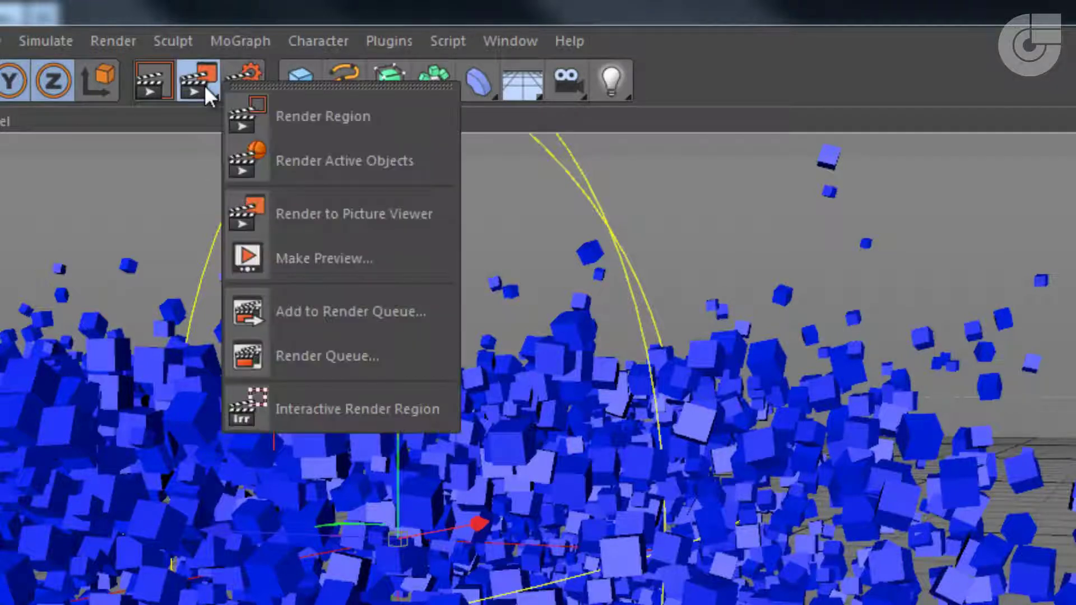
pyautogui.click(321, 257)
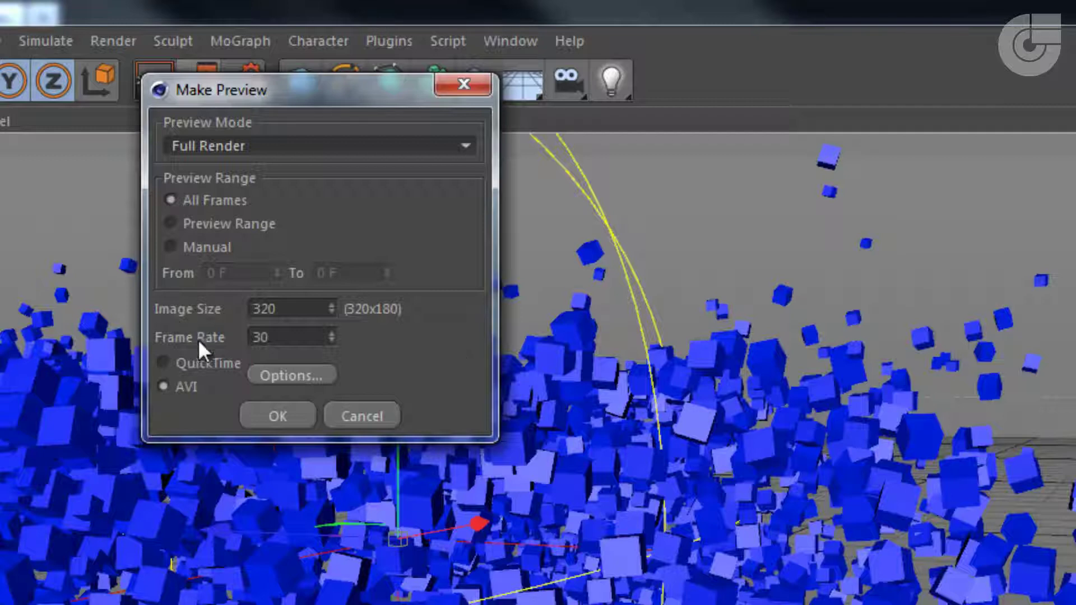
pyautogui.click(163, 363)
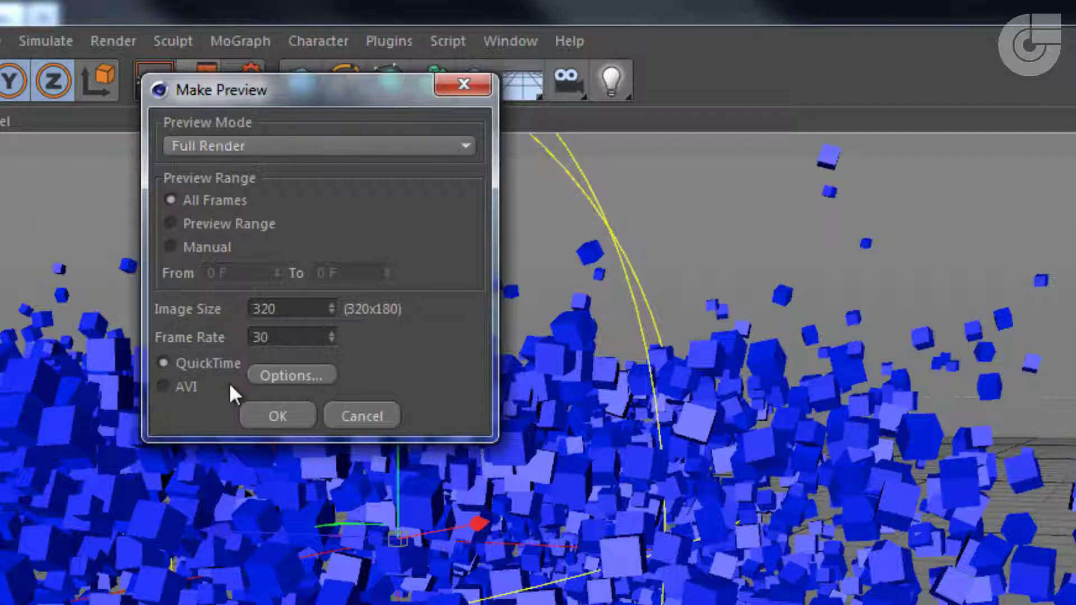
# - Set the preview's QuickTime compression to H.264 at 29.97 frames per second
pyautogui.click(314, 376)
pyautogui.click(729, 261)
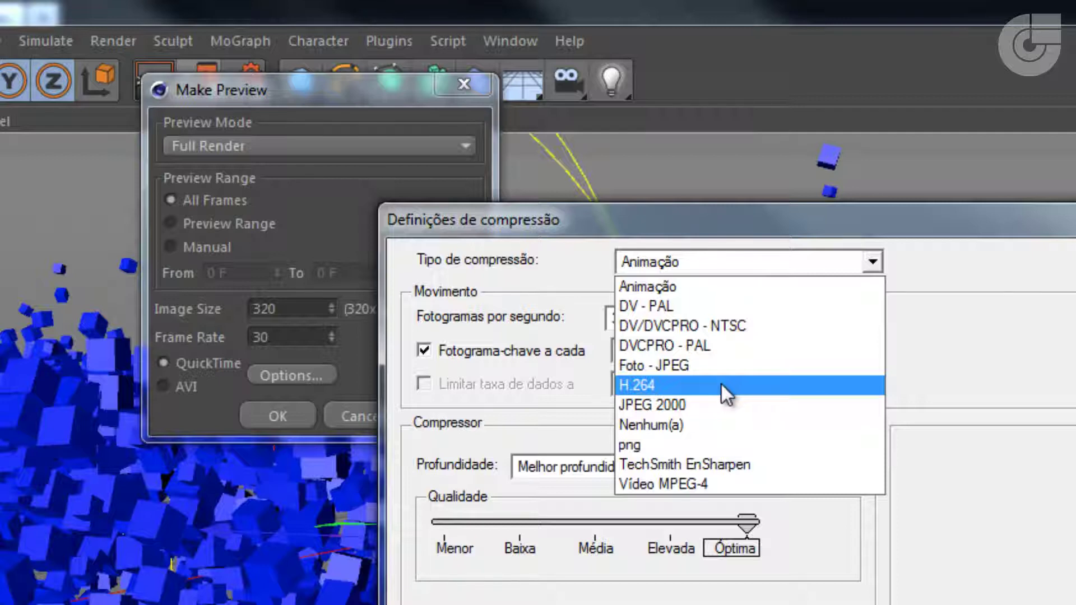
pyautogui.click(720, 384)
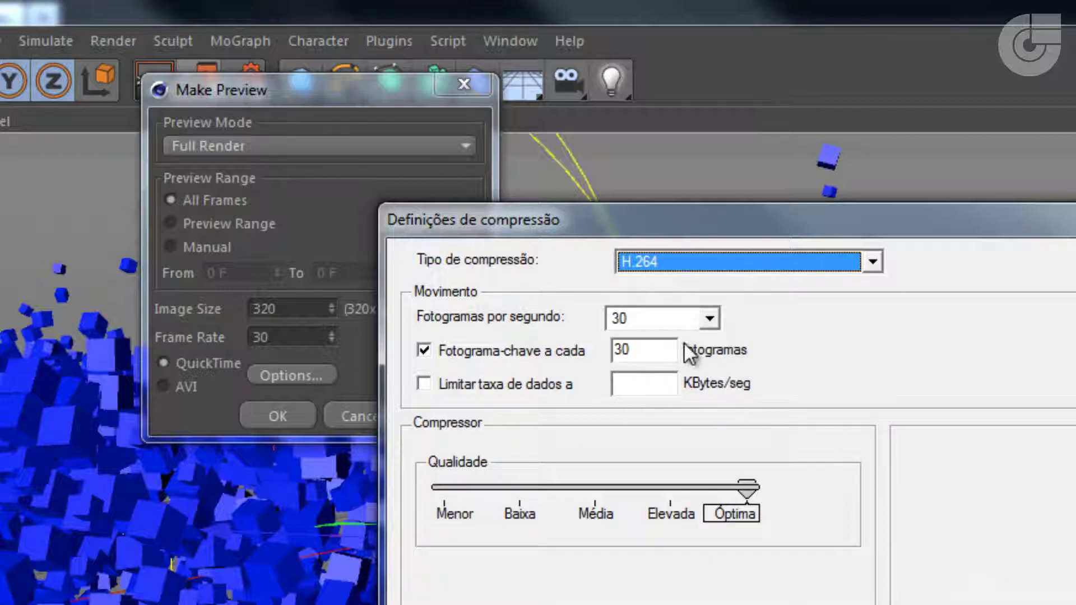
pyautogui.click(709, 318)
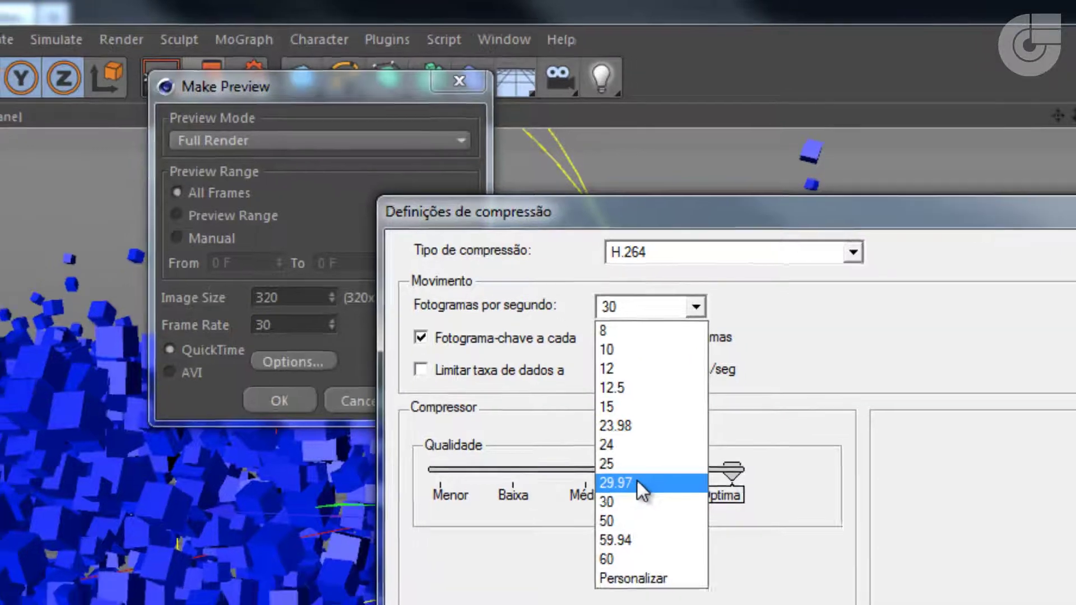
pyautogui.click(648, 496)
pyautogui.click(813, 504)
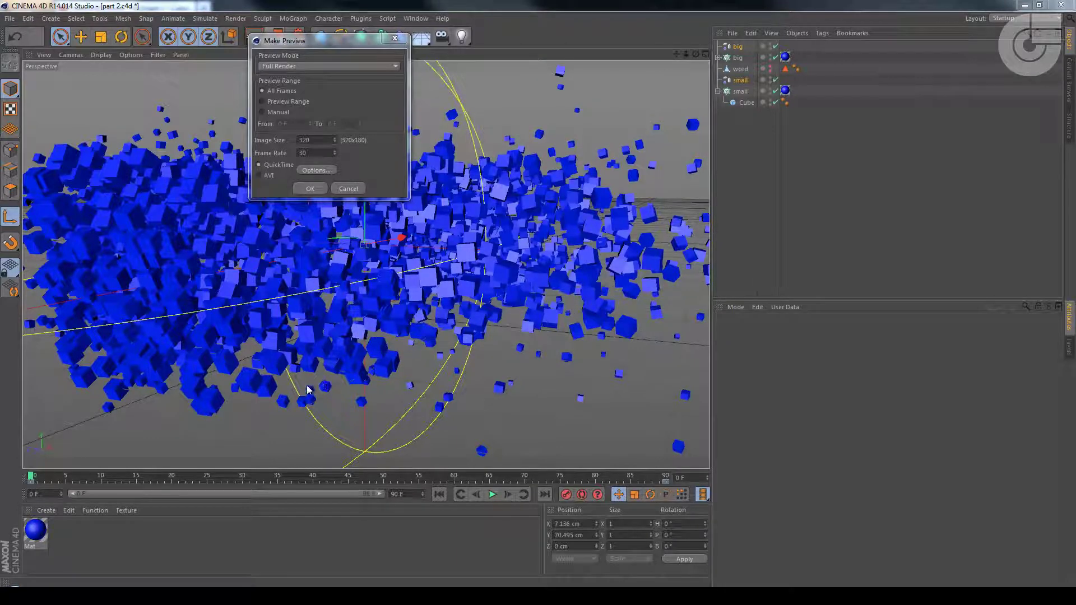
# - Render the preview and play it back in the Picture Viewer
pyautogui.click(311, 189)
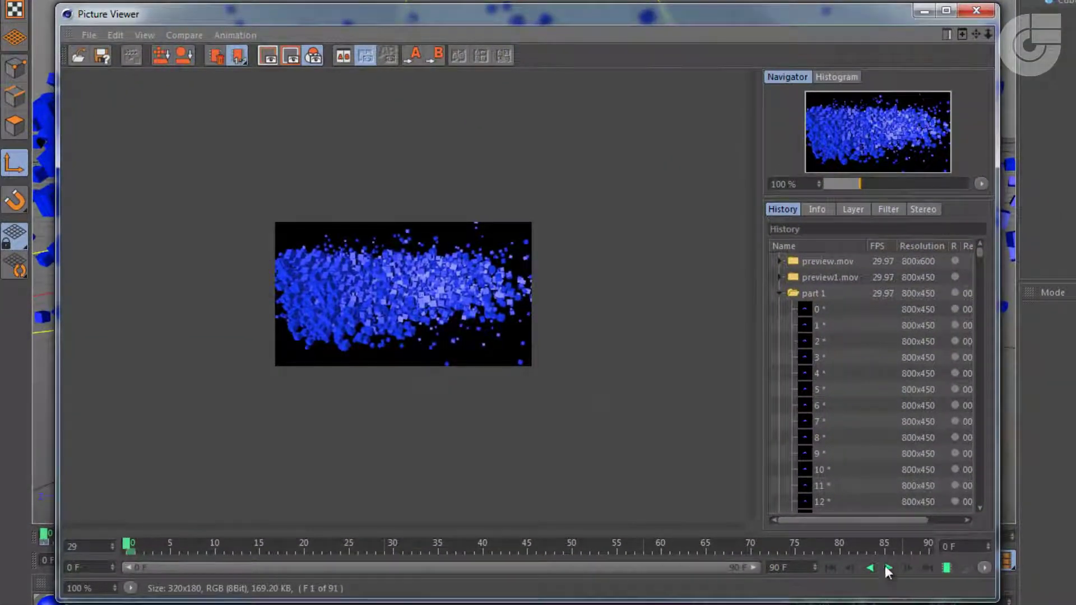
pyautogui.click(887, 568)
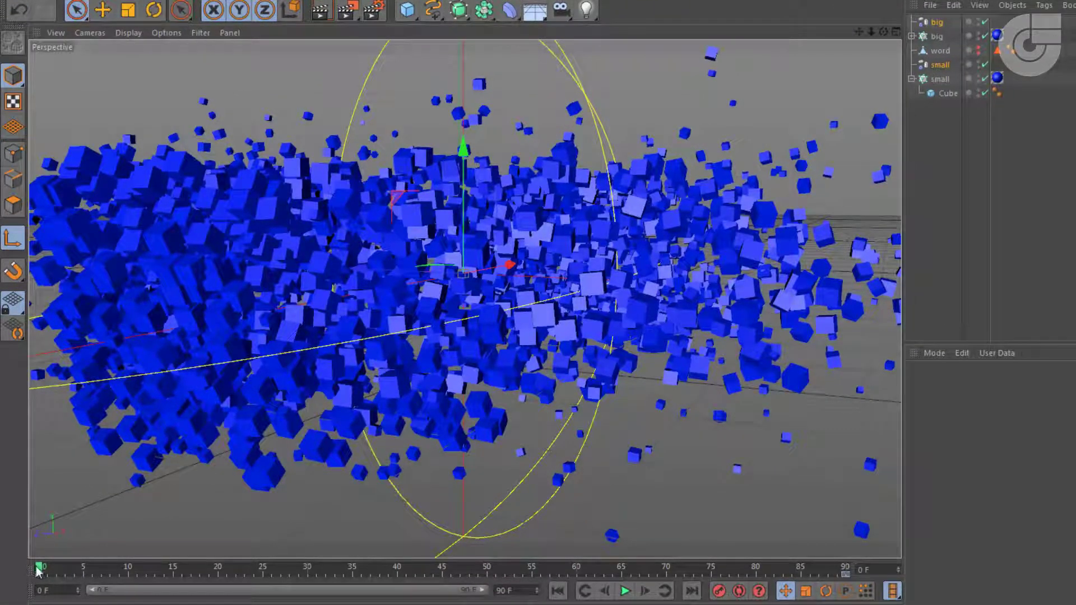
# - Scrub the animation from the start to frame 90 to check how the cubes form the word
pyautogui.moveTo(39, 570); pyautogui.dragTo(496, 569)
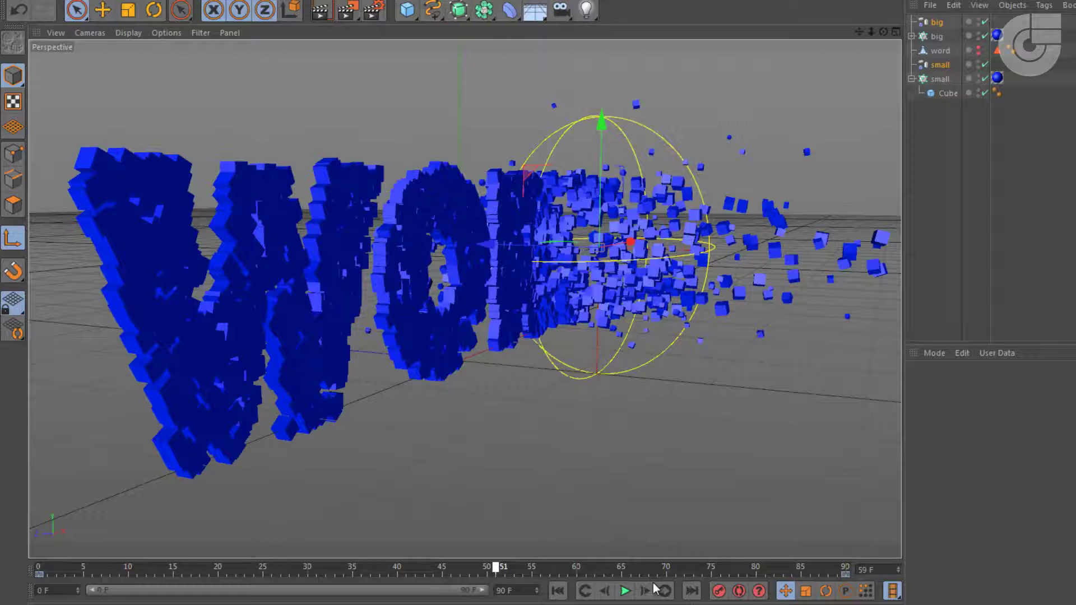
pyautogui.click(36, 568)
pyautogui.click(849, 570)
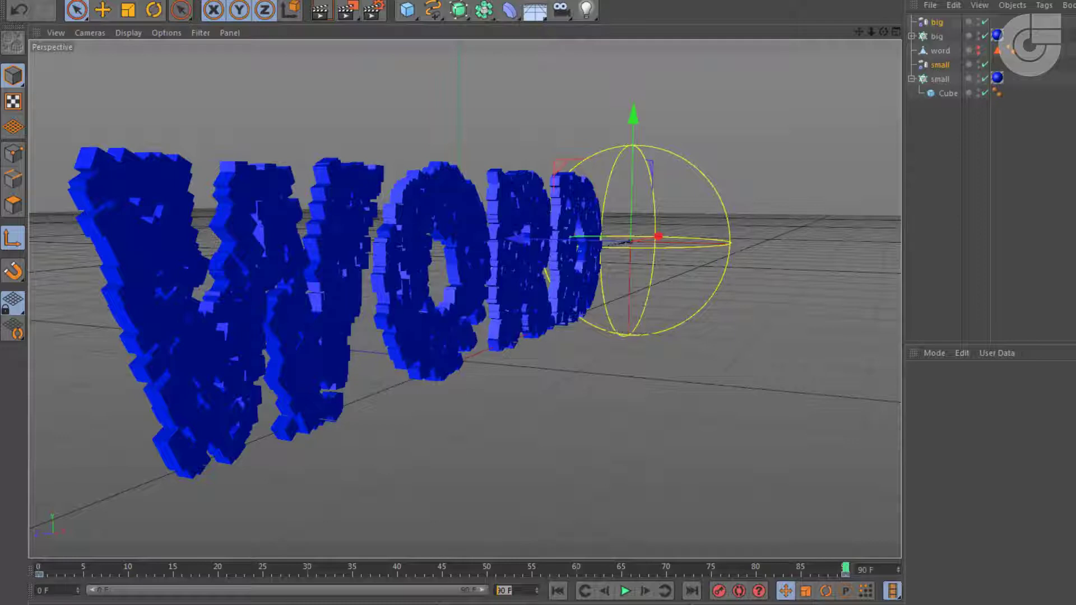
# - Set the project's end frame to 200 and extend the visible timeline range to 200 F
pyautogui.press('Return')
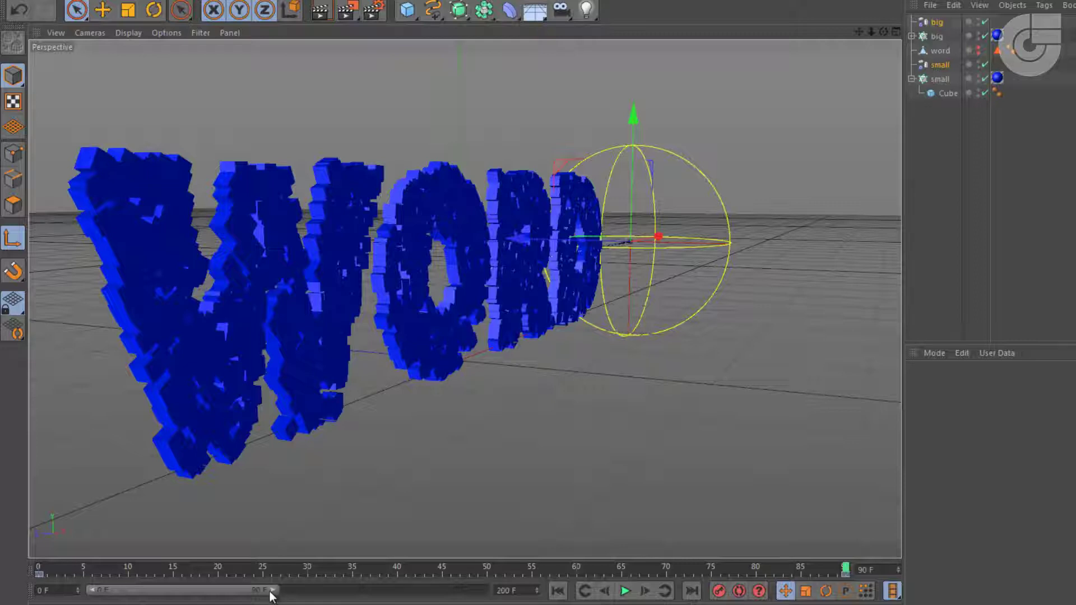
pyautogui.moveTo(272, 590); pyautogui.dragTo(490, 595)
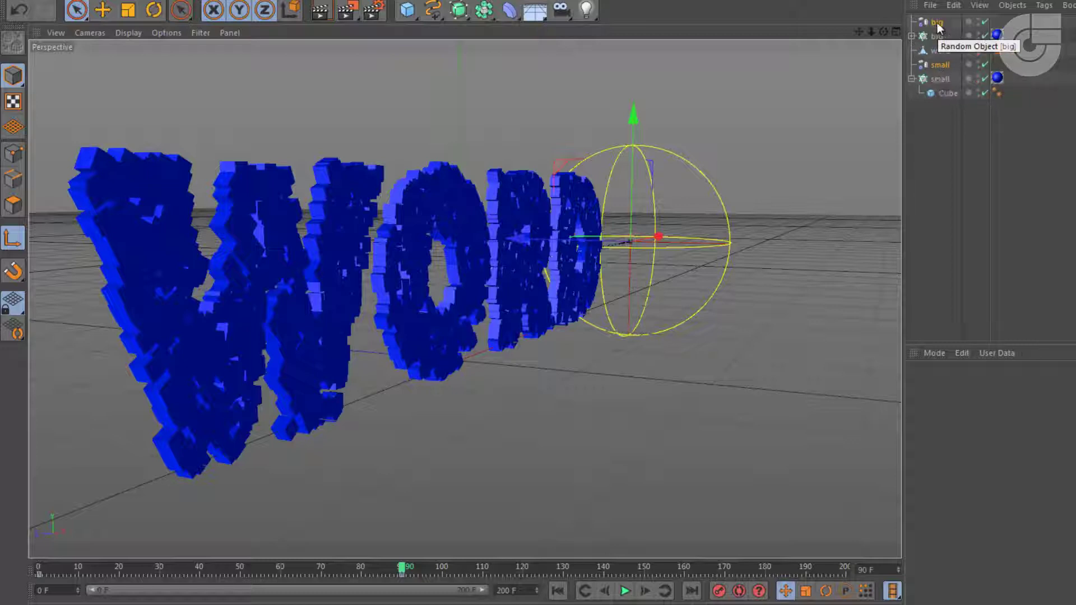
# - Move the end keyframes of both the big and small Random effectors together to frame 130
pyautogui.keyDown('shift'); pyautogui.click(943, 65); pyautogui.keyUp('shift')
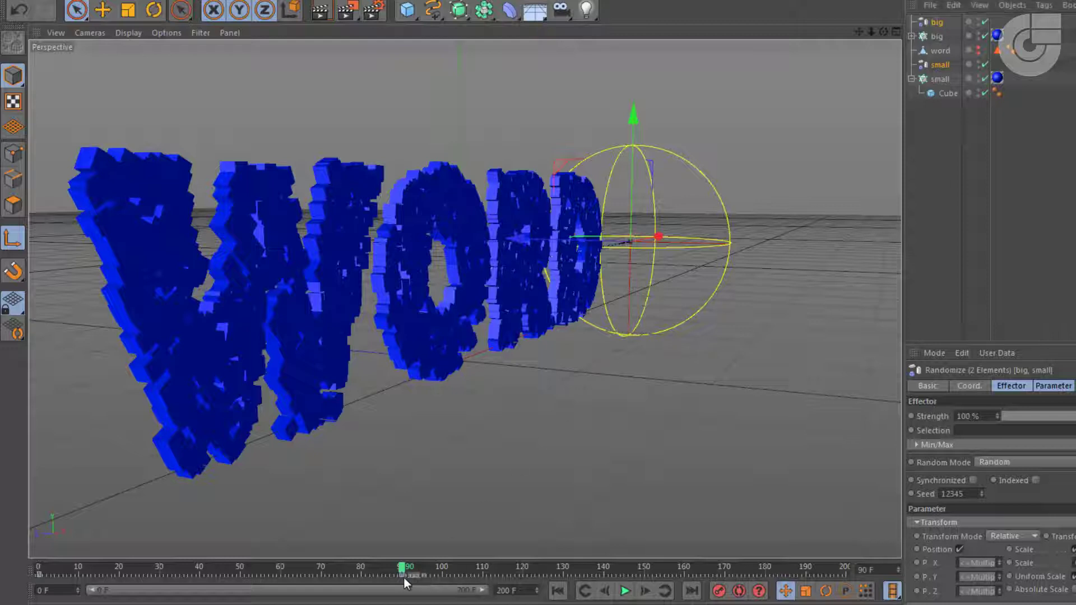
pyautogui.moveTo(382, 581); pyautogui.dragTo(407, 600)
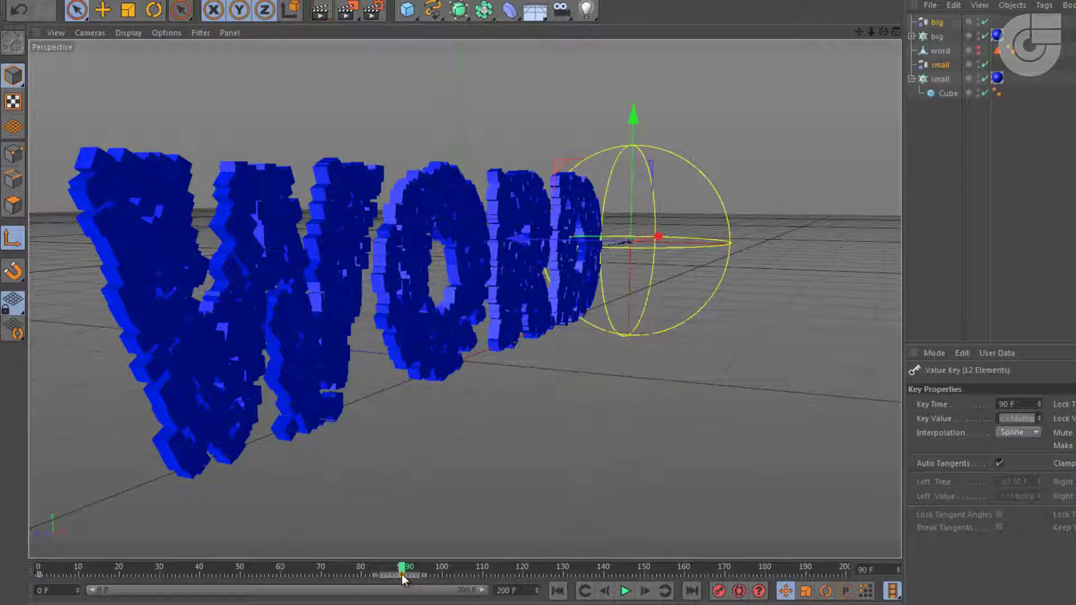
pyautogui.moveTo(409, 574); pyautogui.dragTo(523, 573)
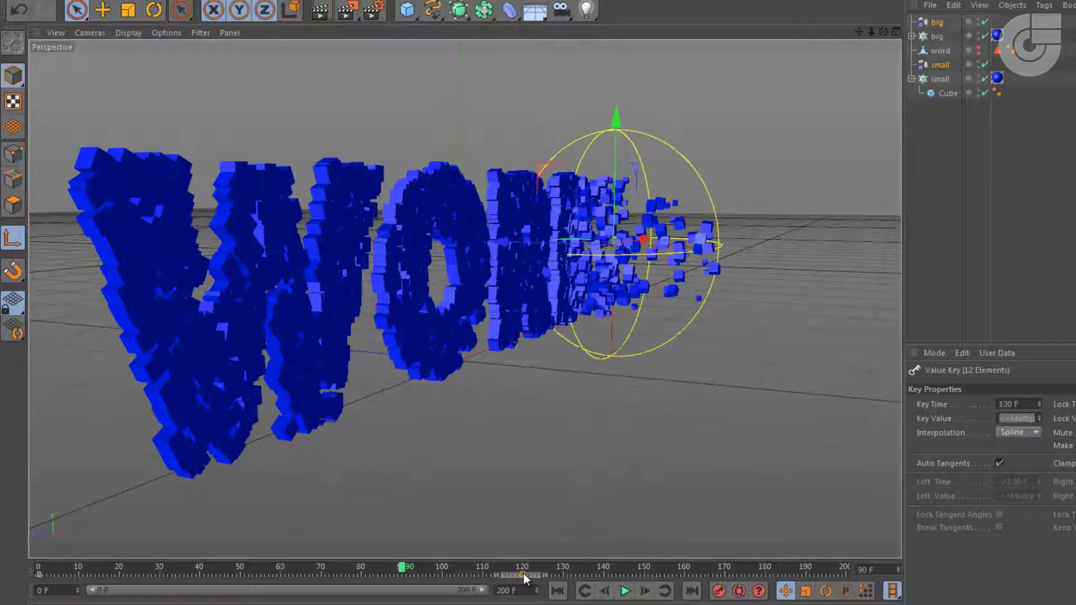
pyautogui.moveTo(407, 568); pyautogui.dragTo(544, 577)
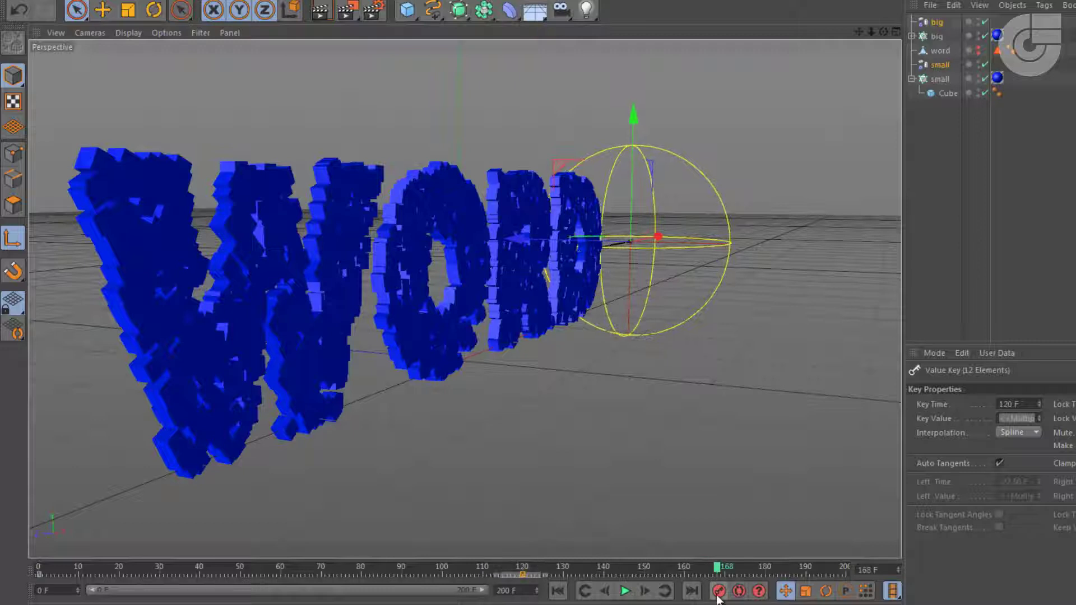
pyautogui.click(719, 570)
pyautogui.moveTo(572, 576); pyautogui.dragTo(523, 573)
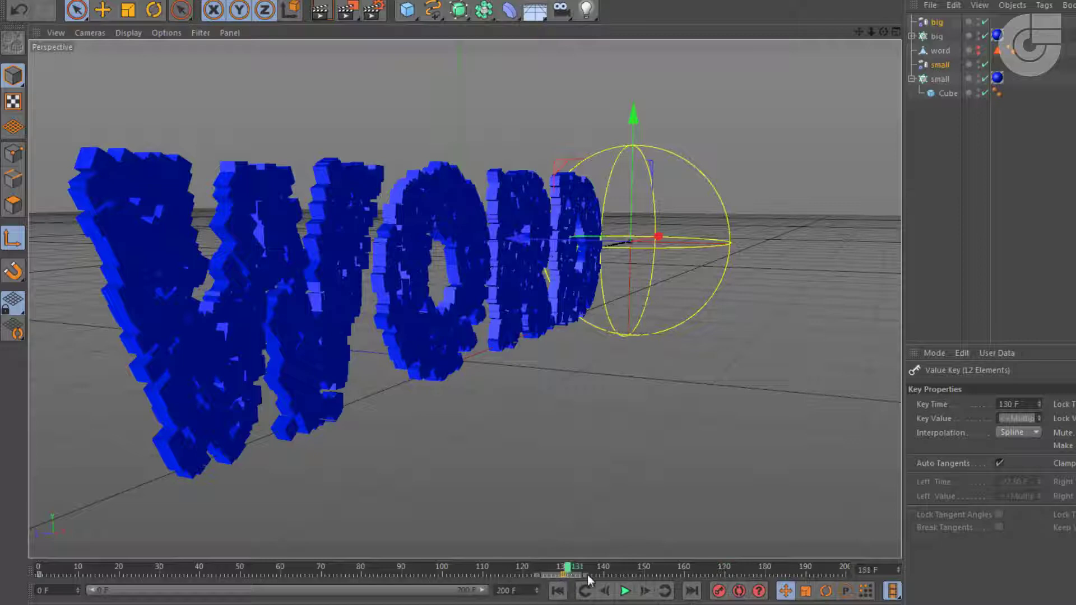
# - Render a new preview of the slowed animation, play it in the Picture Viewer and close the viewer
pyautogui.moveTo(347, 10); pyautogui.dragTo(426, 110)
pyautogui.click(413, 200)
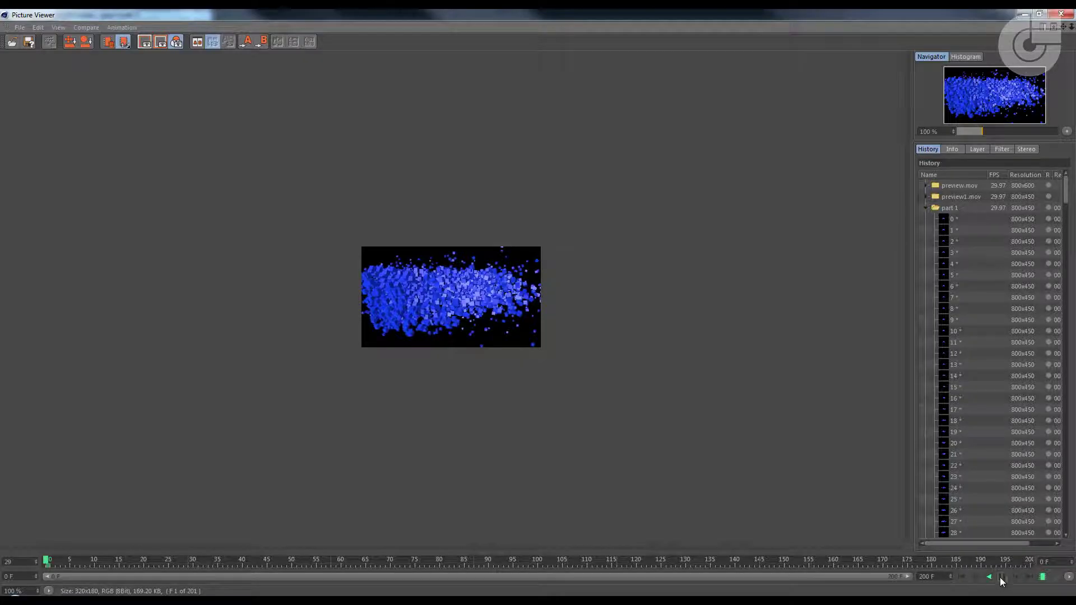
pyautogui.click(1002, 578)
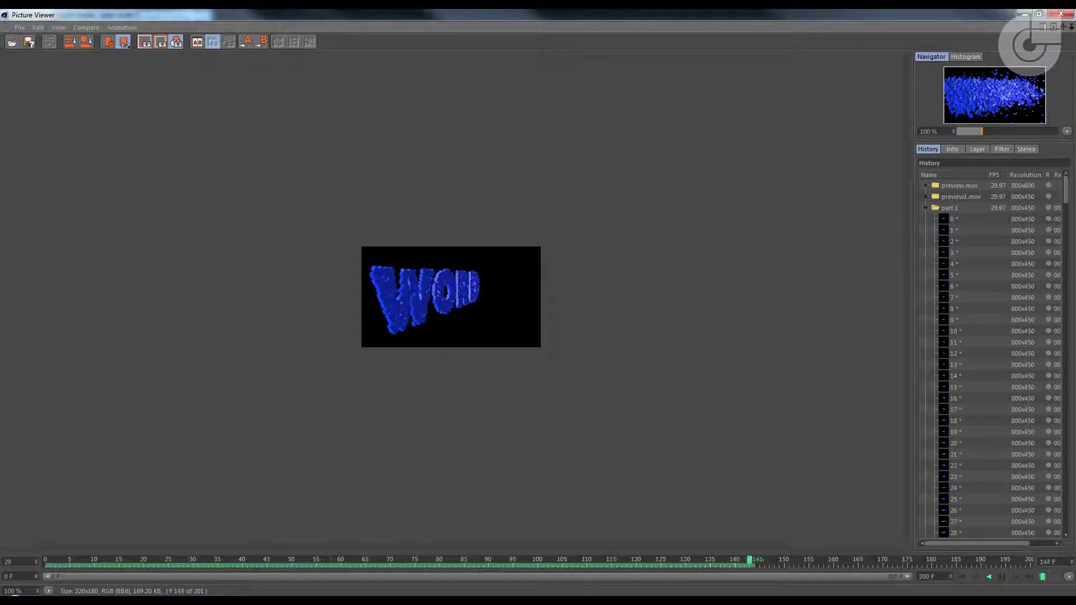
pyautogui.click(1060, 14)
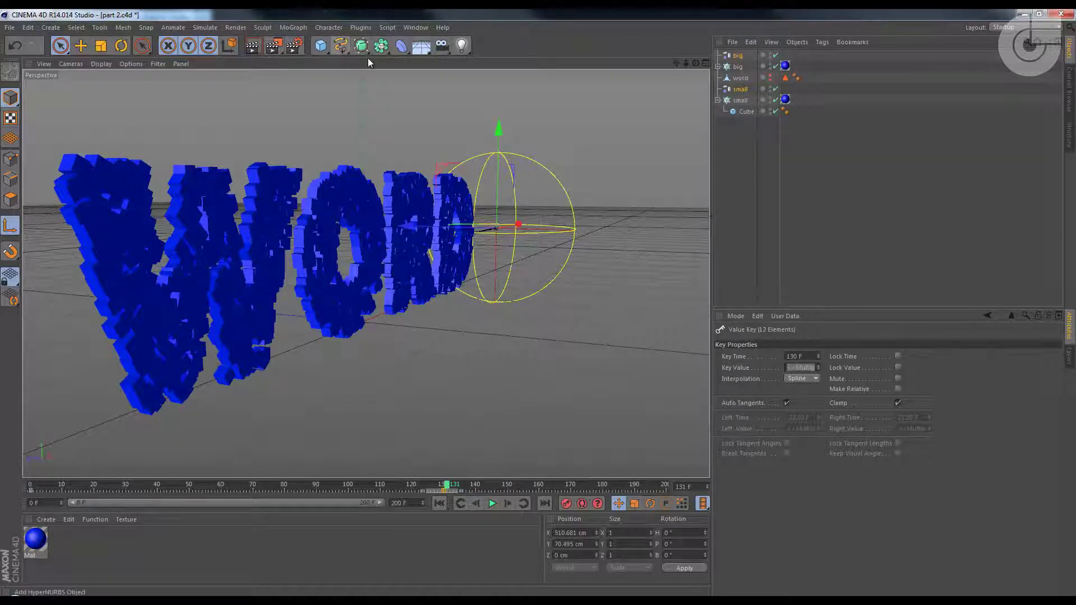
# - Add a Target Camera and move it in the Top view to roughly centred in front of the word
pyautogui.click(438, 49)
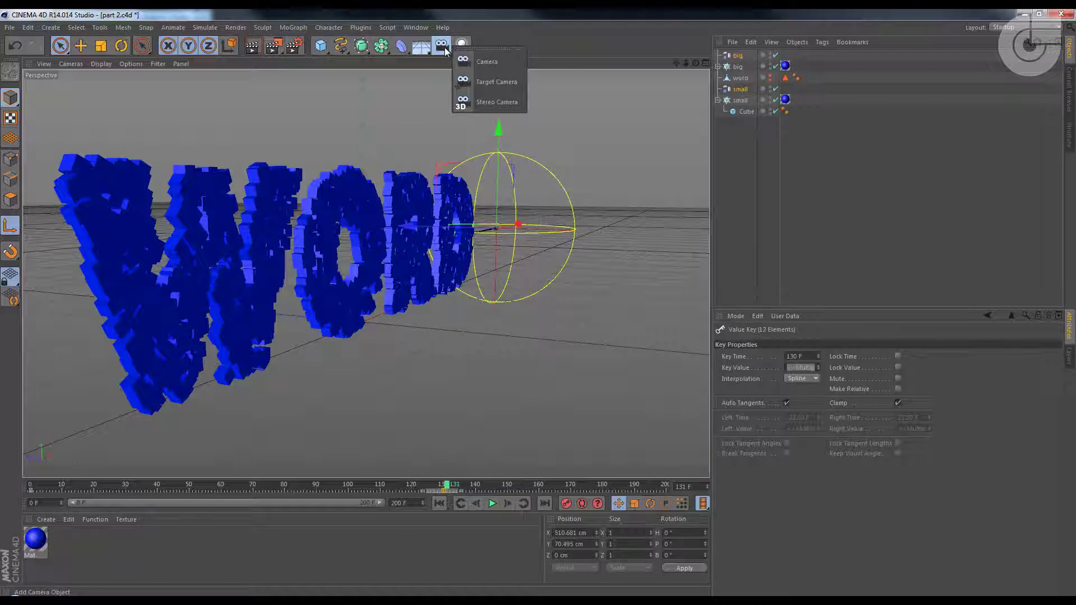
pyautogui.click(503, 81)
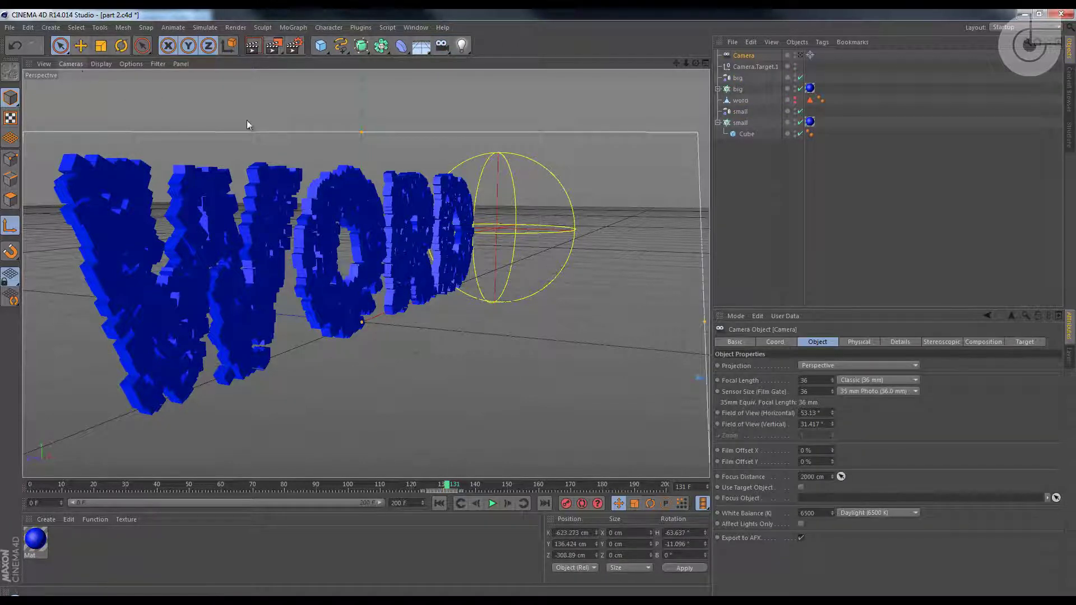
pyautogui.middleClick(292, 132)
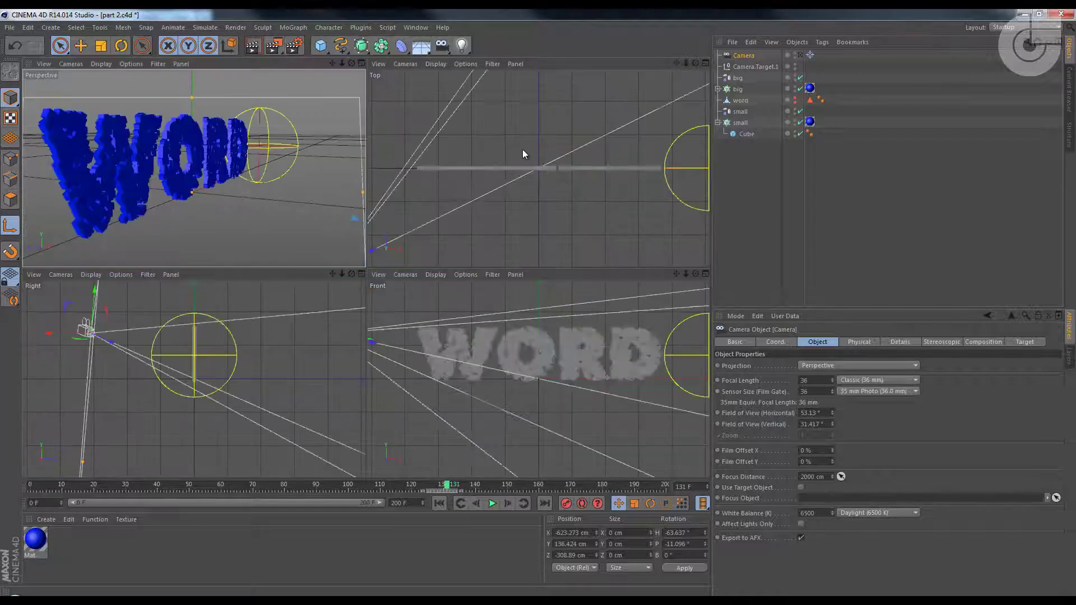
pyautogui.scroll(-5, 568, 153)
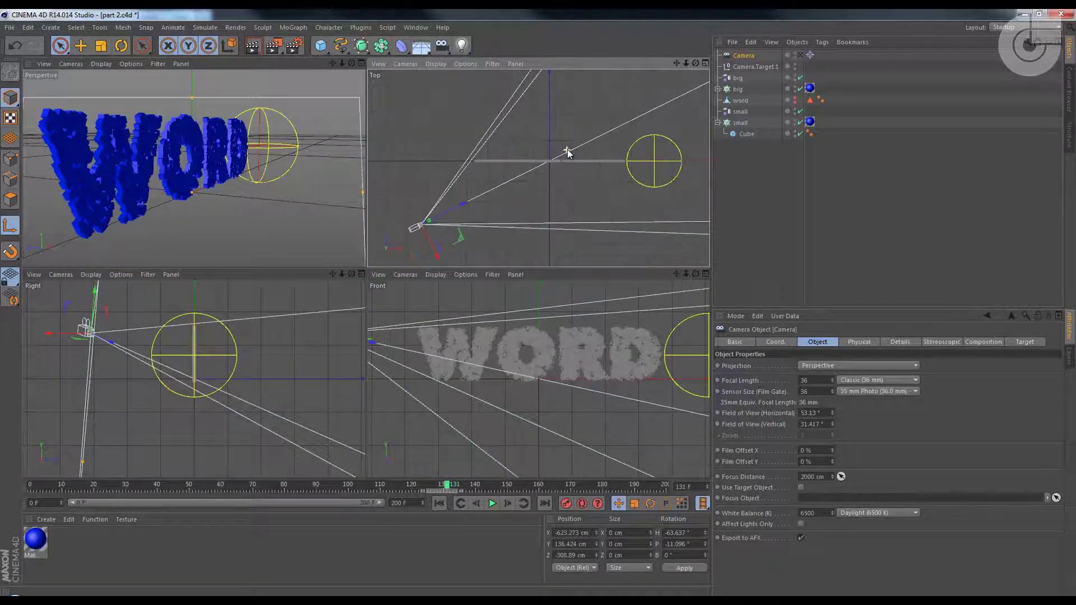
pyautogui.scroll(-1, 567, 151)
pyautogui.moveTo(504, 211); pyautogui.dragTo(603, 256)
# - Set the camera's X and Y positions to 0 cm
pyautogui.click(581, 534)
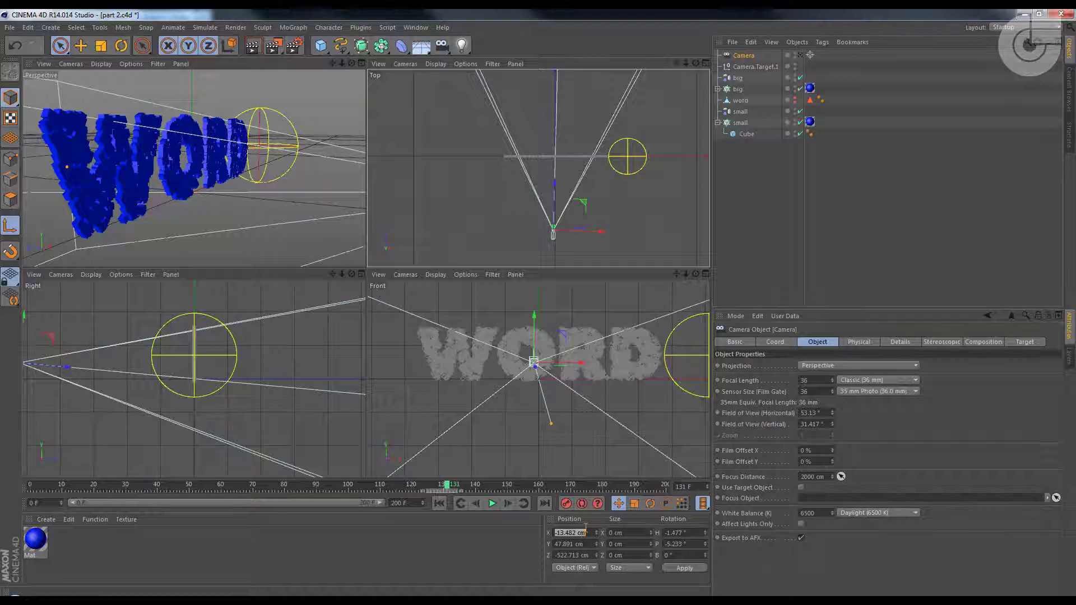
pyautogui.write('0')
pyautogui.press('Return')
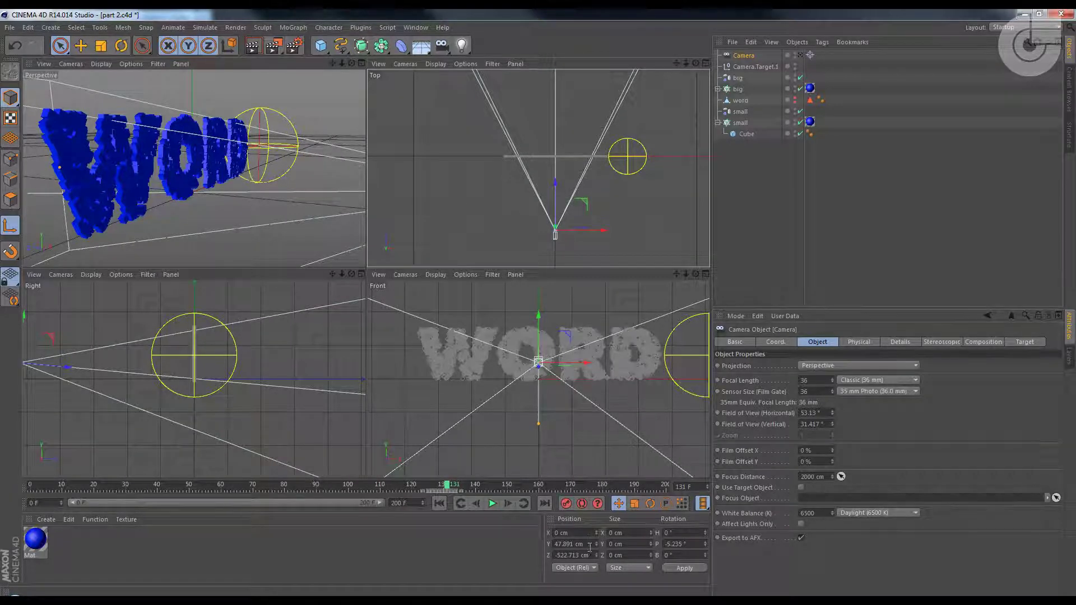
pyautogui.click(589, 544)
pyautogui.write('0')
pyautogui.press('Return')
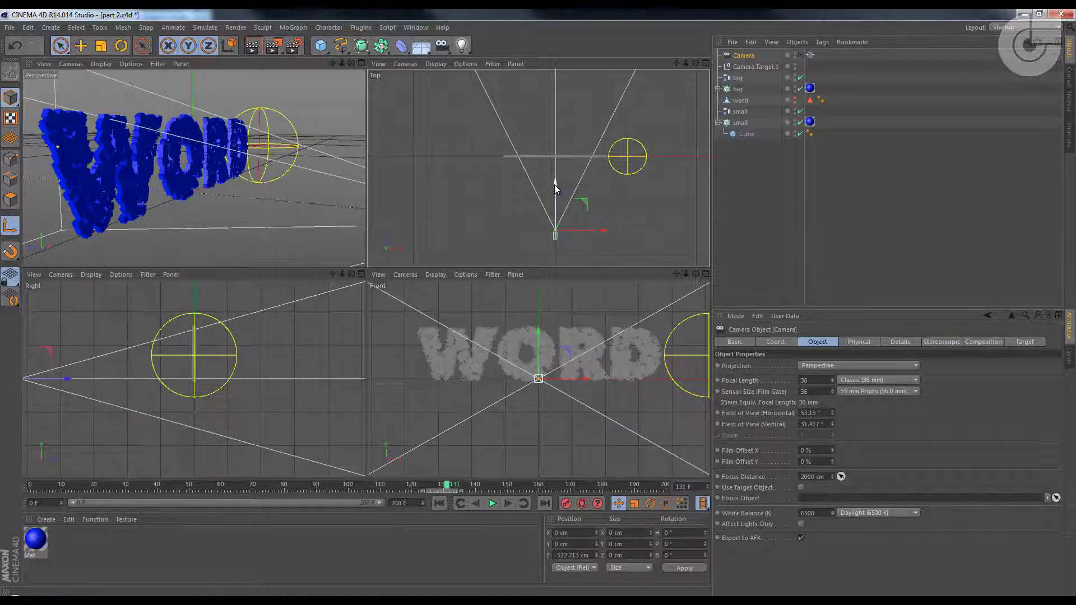
# - Look through the new camera in the Perspective view and pull it back to about -1631 cm in Z
pyautogui.moveTo(553, 184); pyautogui.dragTo(555, 237)
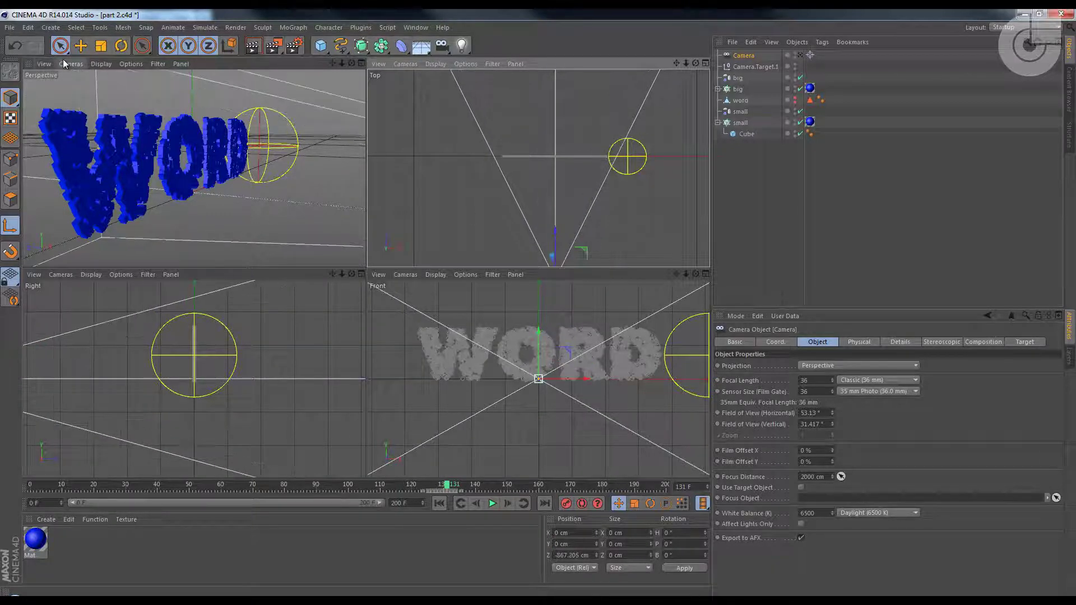
pyautogui.click(78, 63)
pyautogui.moveTo(85, 89)
pyautogui.click(197, 112)
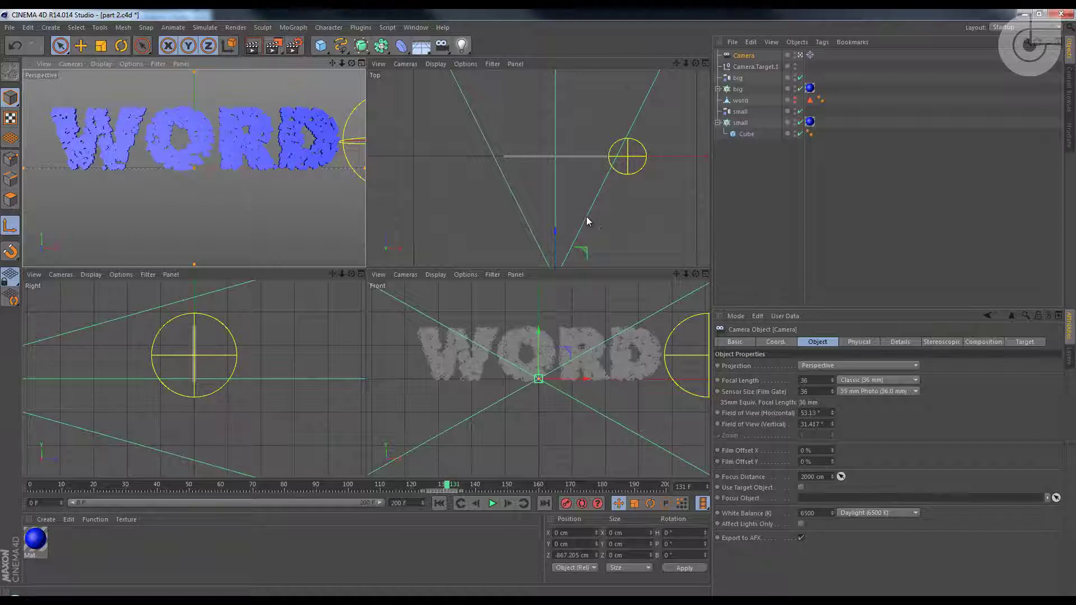
pyautogui.moveTo(554, 229); pyautogui.dragTo(537, 309)
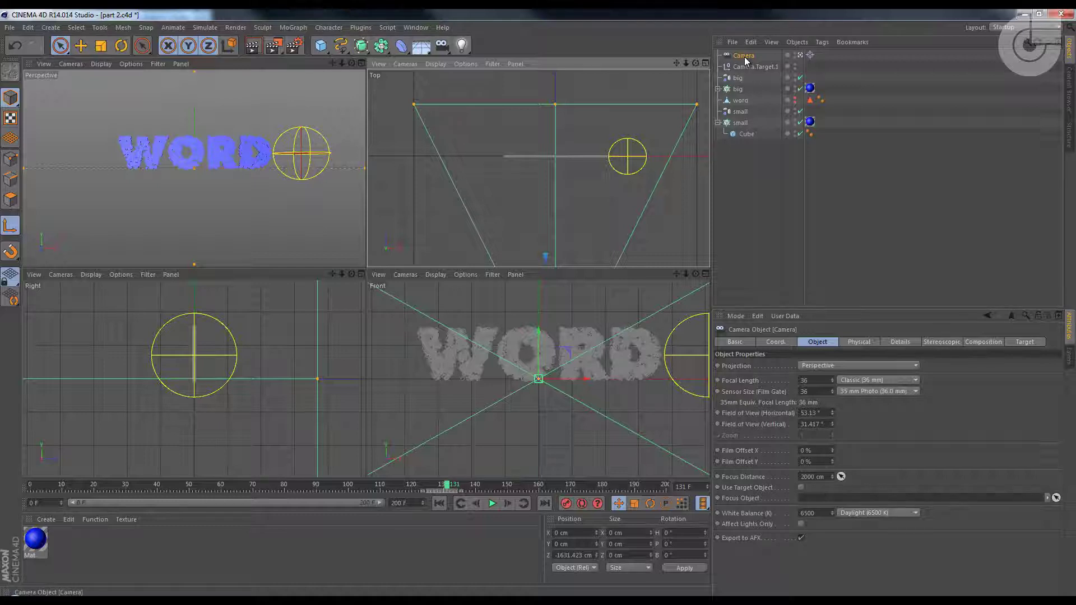
# - Raise the camera and its target together to about 70.5 cm in Y to centre the word vertically
pyautogui.click(745, 66)
pyautogui.click(744, 56)
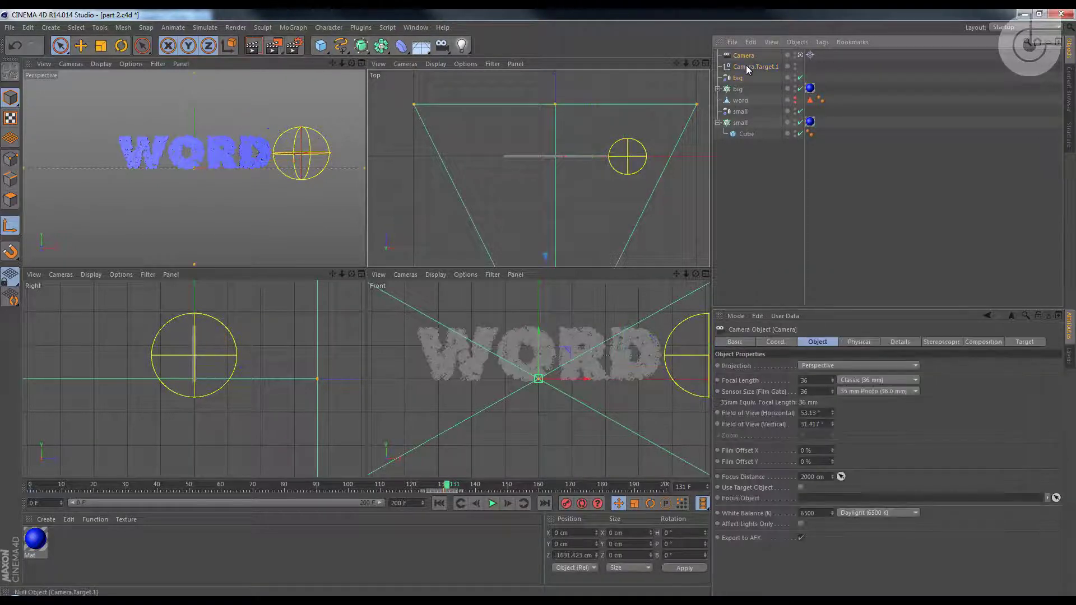
pyautogui.keyDown('ctrl'); pyautogui.click(747, 66); pyautogui.keyUp('ctrl')
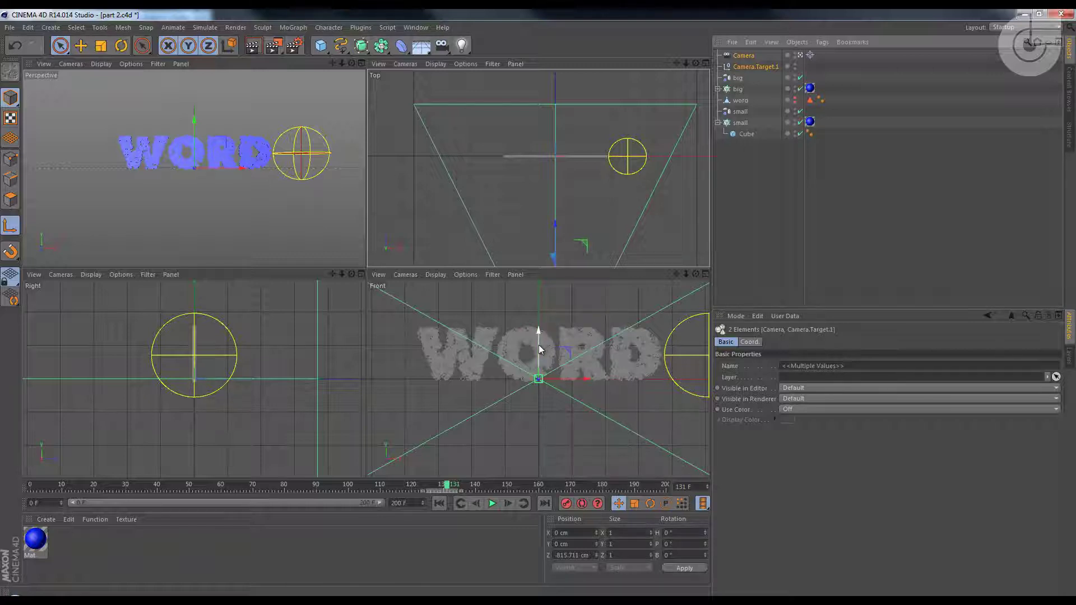
pyautogui.moveTo(539, 346); pyautogui.dragTo(543, 327)
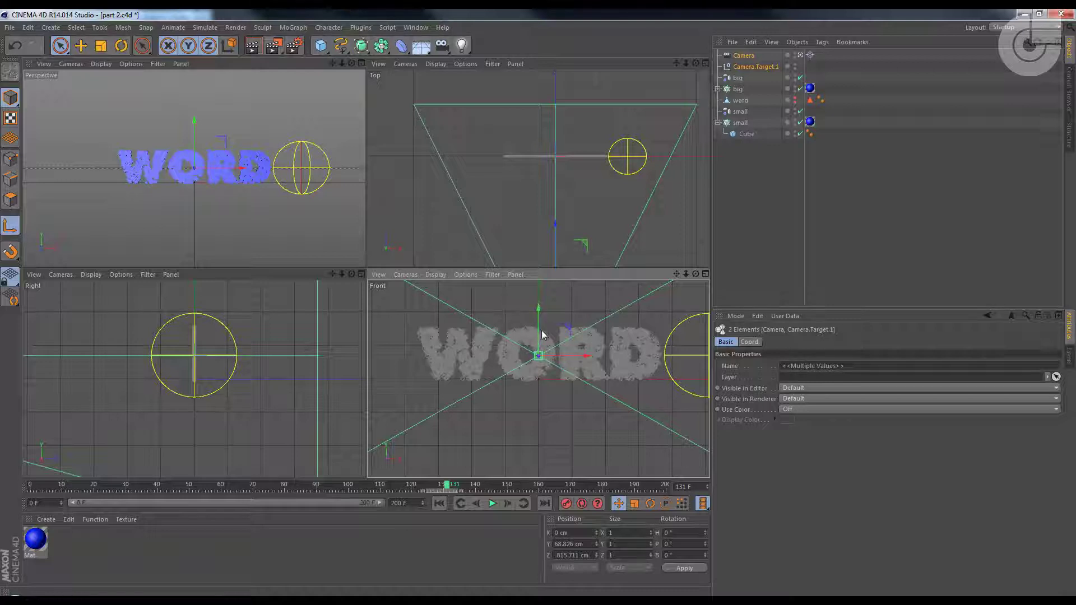
pyautogui.moveTo(538, 323); pyautogui.dragTo(538, 322)
# - Pull the camera alone back to about -2063 cm in Z and record its keyframe at frame 200
pyautogui.click(743, 56)
pyautogui.moveTo(578, 144); pyautogui.dragTo(576, 109, button='middle')
pyautogui.scroll(-4, 574, 128)
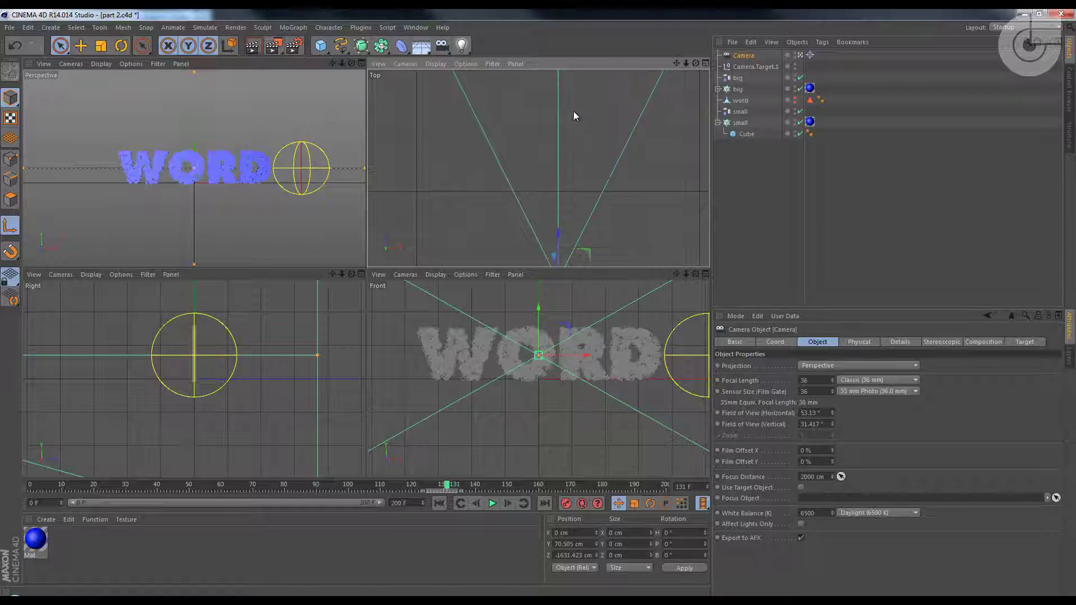
pyautogui.scroll(-2, 573, 114)
pyautogui.moveTo(557, 226); pyautogui.dragTo(539, 312)
pyautogui.keyDown('alt'); pyautogui.moveTo(563, 237); pyautogui.dragTo(569, 161, button='middle'); pyautogui.keyUp('alt')
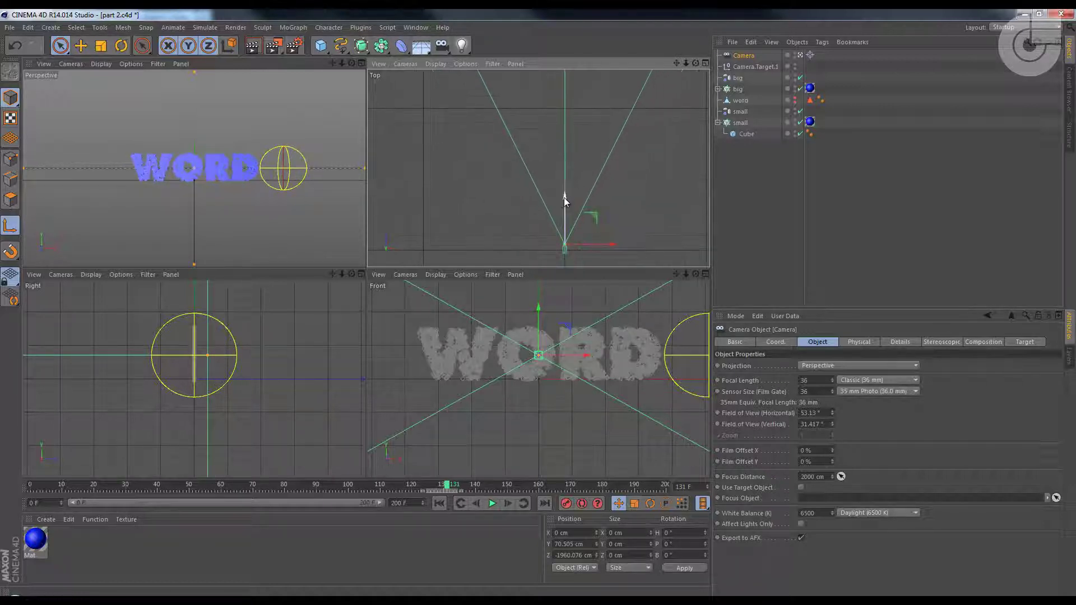
pyautogui.moveTo(563, 198); pyautogui.dragTo(559, 213)
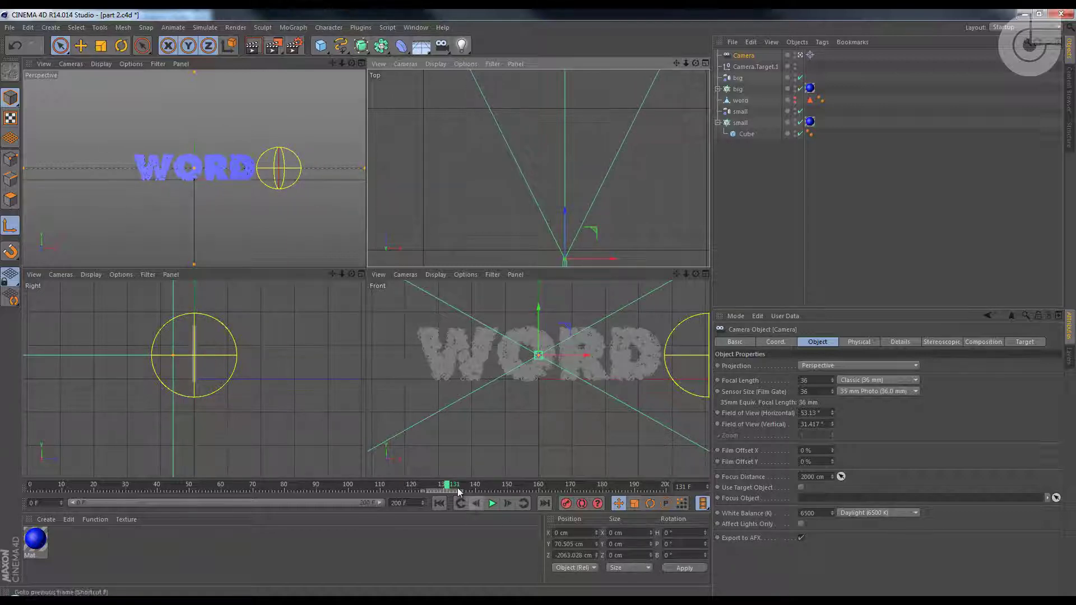
pyautogui.moveTo(450, 485); pyautogui.dragTo(691, 489)
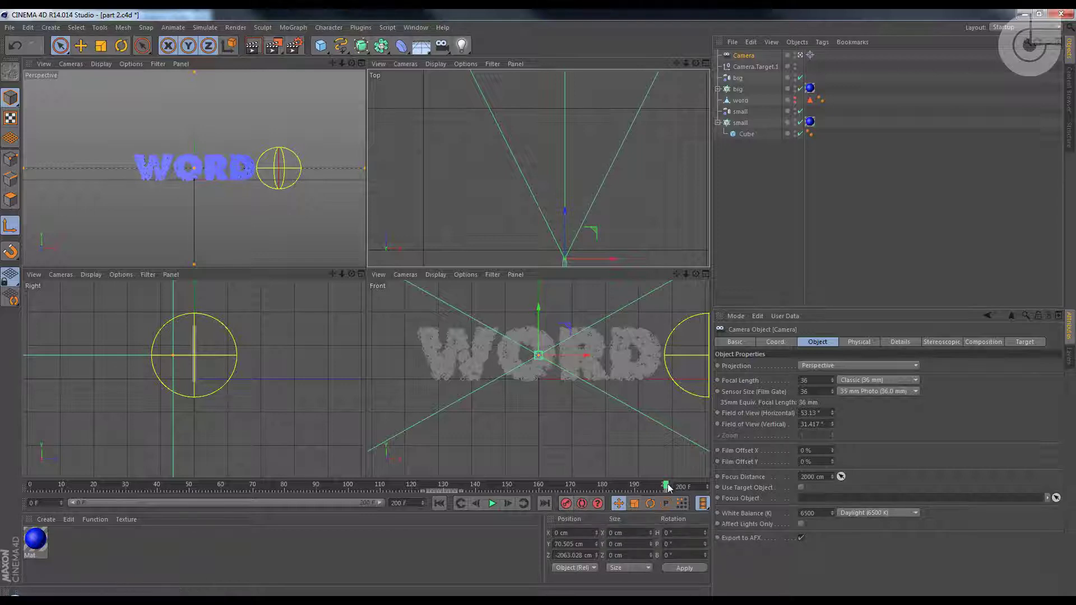
# - At frame 0, move the camera to the word's left side, about X -2006 cm and Z -4 cm, and record a keyframe
pyautogui.moveTo(338, 491); pyautogui.dragTo(15, 492)
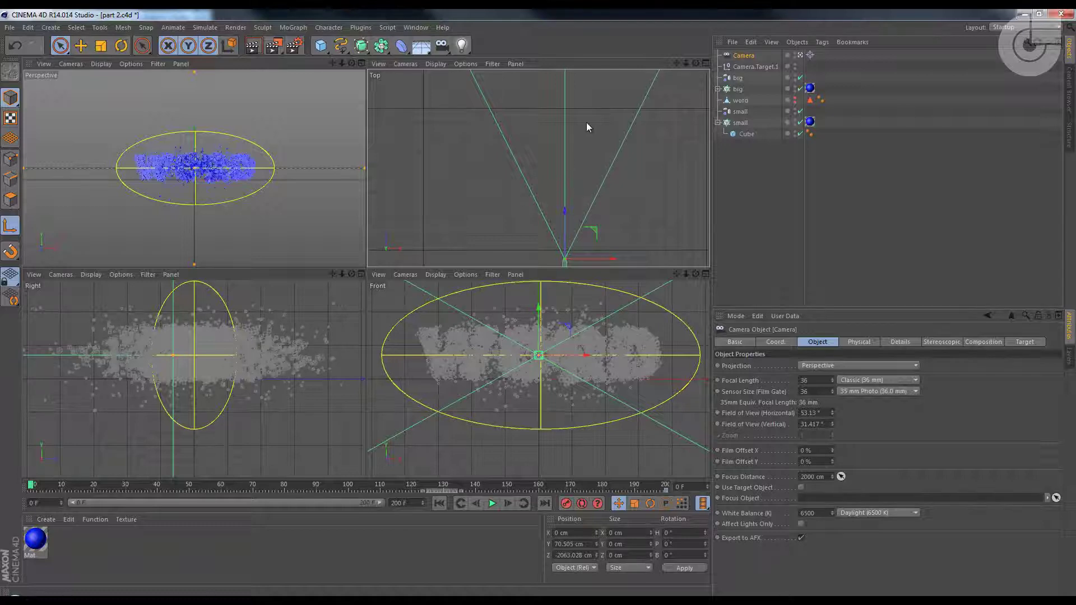
pyautogui.moveTo(586, 122)
pyautogui.keyDown('alt'); pyautogui.mouseDown(button='right')
pyautogui.moveTo(544, 223)
pyautogui.moveTo(574, 192)
pyautogui.moveTo(593, 120)
pyautogui.mouseUp(button='right'); pyautogui.keyUp('alt')
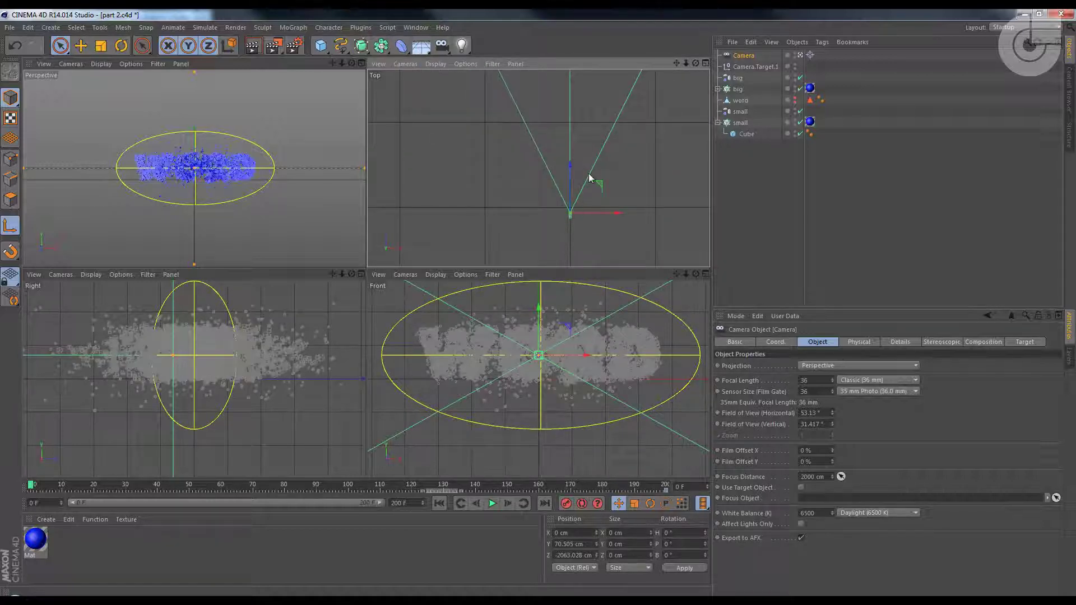
pyautogui.keyDown('alt'); pyautogui.moveTo(594, 171); pyautogui.dragTo(583, 236, button='right'); pyautogui.keyUp('alt')
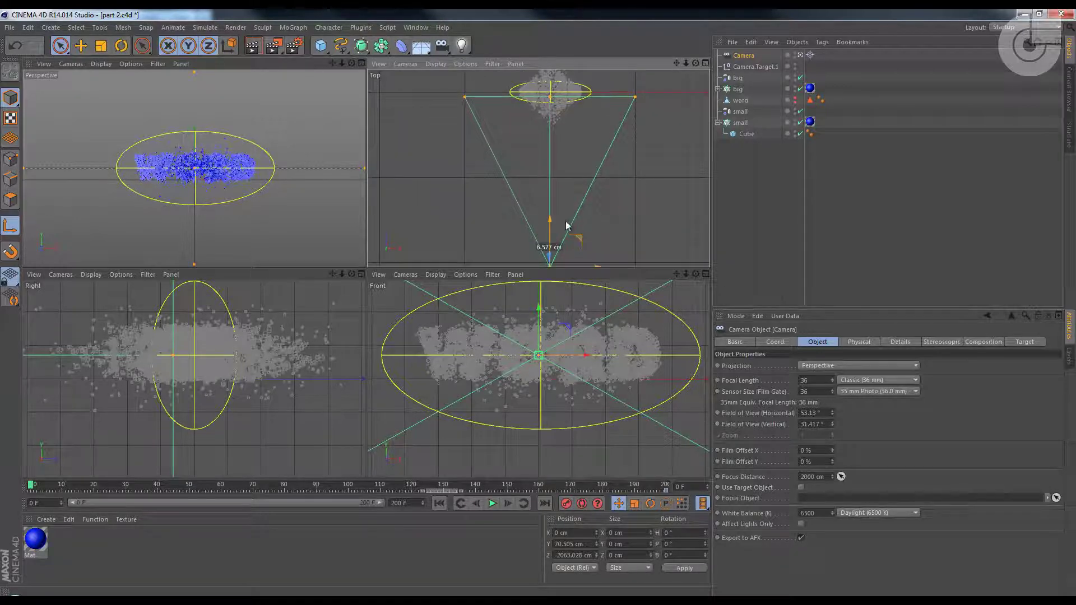
pyautogui.moveTo(558, 218); pyautogui.dragTo(404, 50)
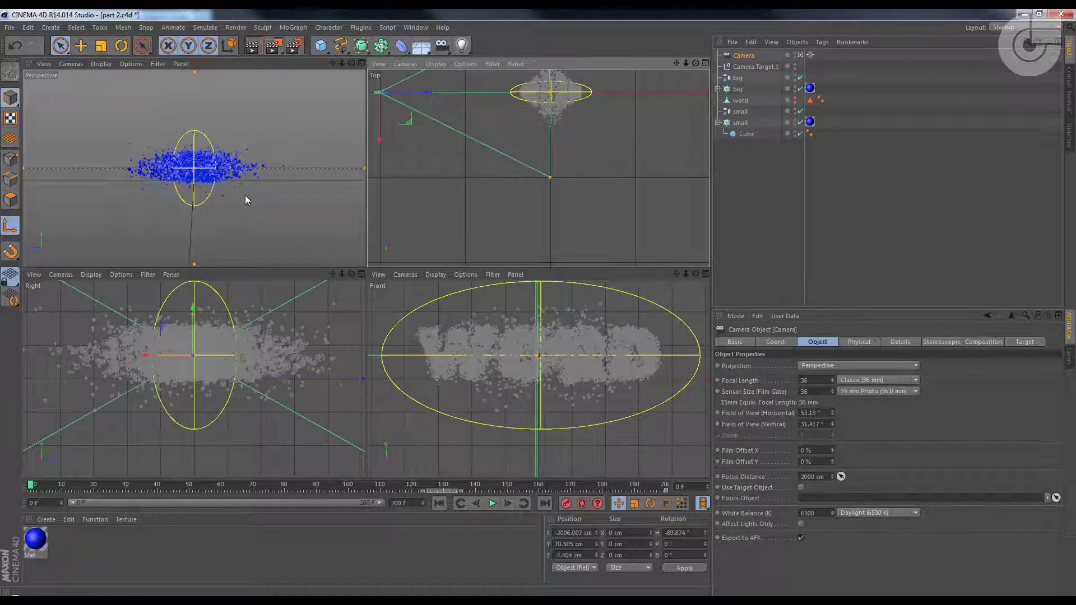
pyautogui.keyDown('alt'); pyautogui.moveTo(472, 164); pyautogui.dragTo(499, 100, button='middle'); pyautogui.keyUp('alt')
pyautogui.keyDown('alt'); pyautogui.moveTo(538, 204); pyautogui.dragTo(589, 264, button='middle'); pyautogui.keyUp('alt')
pyautogui.moveTo(493, 154)
pyautogui.mouseDown()
pyautogui.moveTo(481, 160)
pyautogui.moveTo(499, 159)
pyautogui.moveTo(501, 170)
pyautogui.mouseUp()
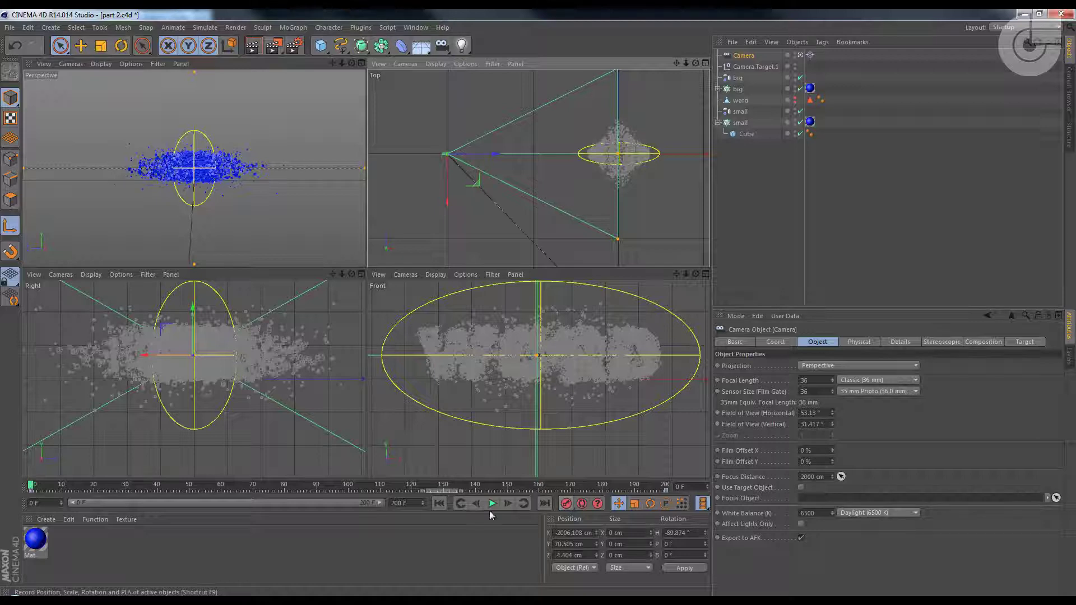
# - At frame 70, move the camera close to the word, about X -400 cm and Z -162 cm, and record a keyframe
pyautogui.moveTo(30, 486); pyautogui.dragTo(253, 513)
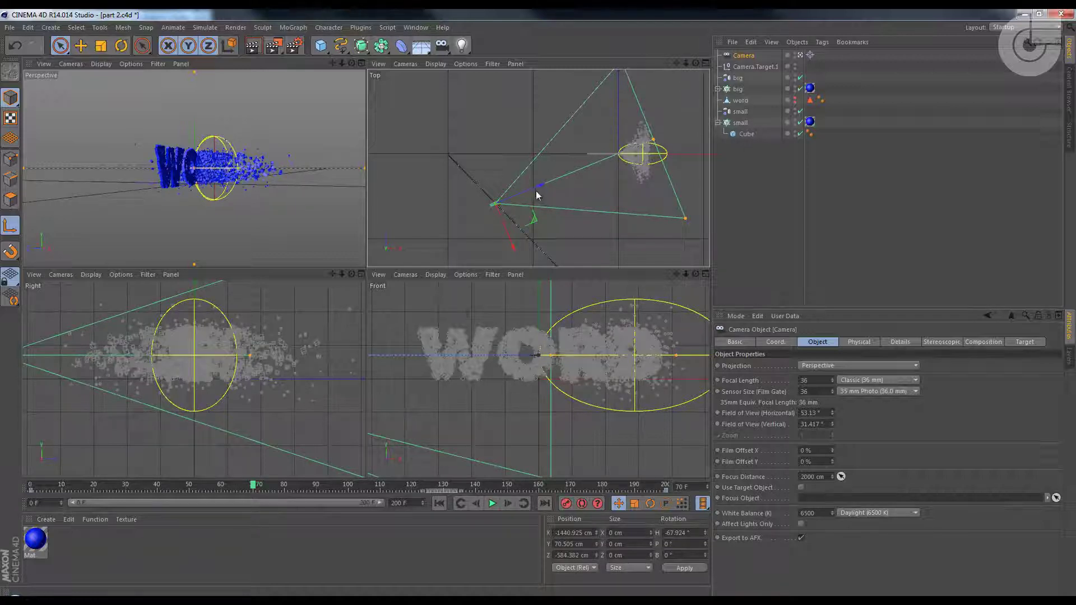
pyautogui.moveTo(537, 186); pyautogui.dragTo(625, 156)
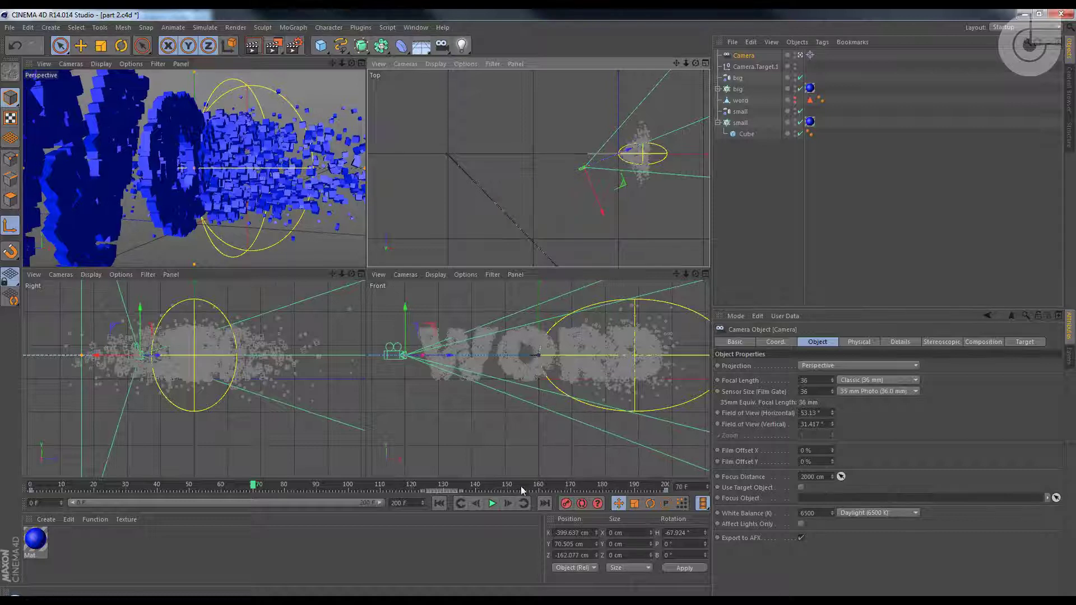
pyautogui.click(566, 504)
# - Scrub past frame 70 to check the camera path, and make a Full Render preview of all frames
pyautogui.moveTo(254, 485); pyautogui.dragTo(421, 479)
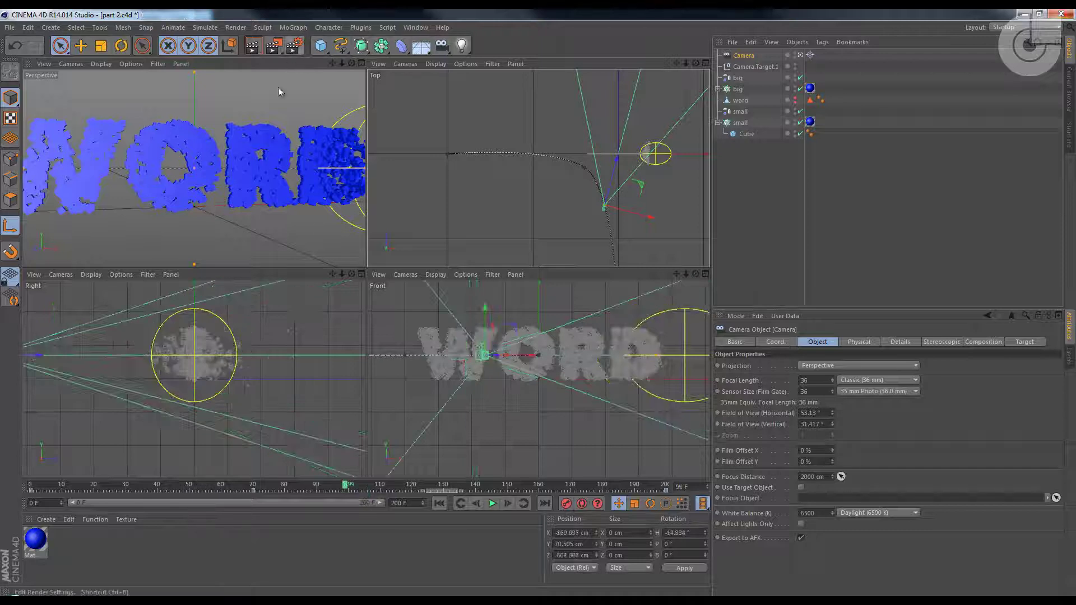
pyautogui.moveTo(273, 46); pyautogui.dragTo(343, 125)
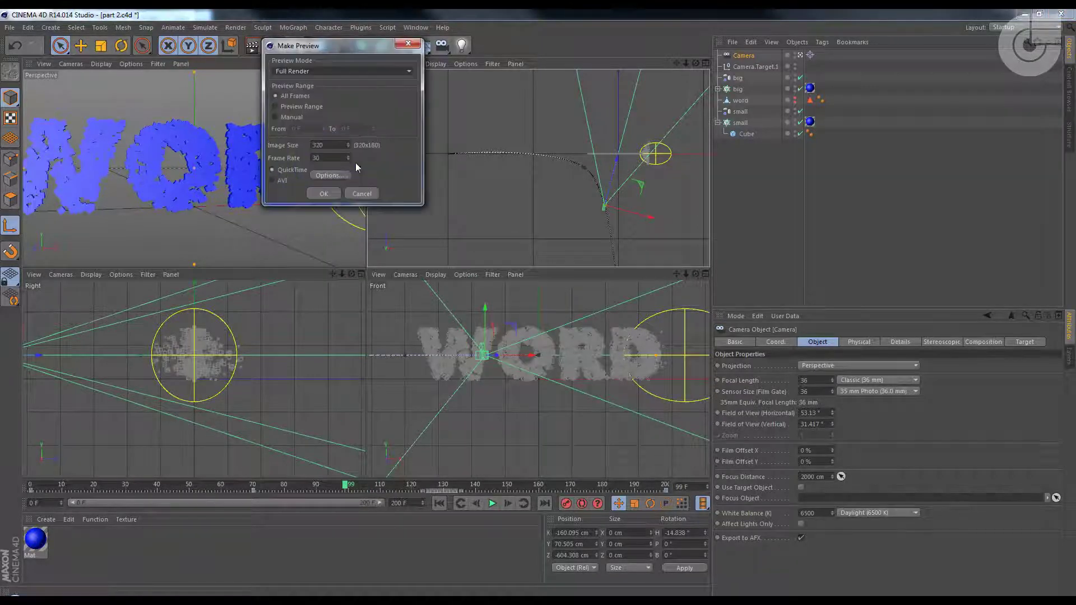
pyautogui.click(323, 194)
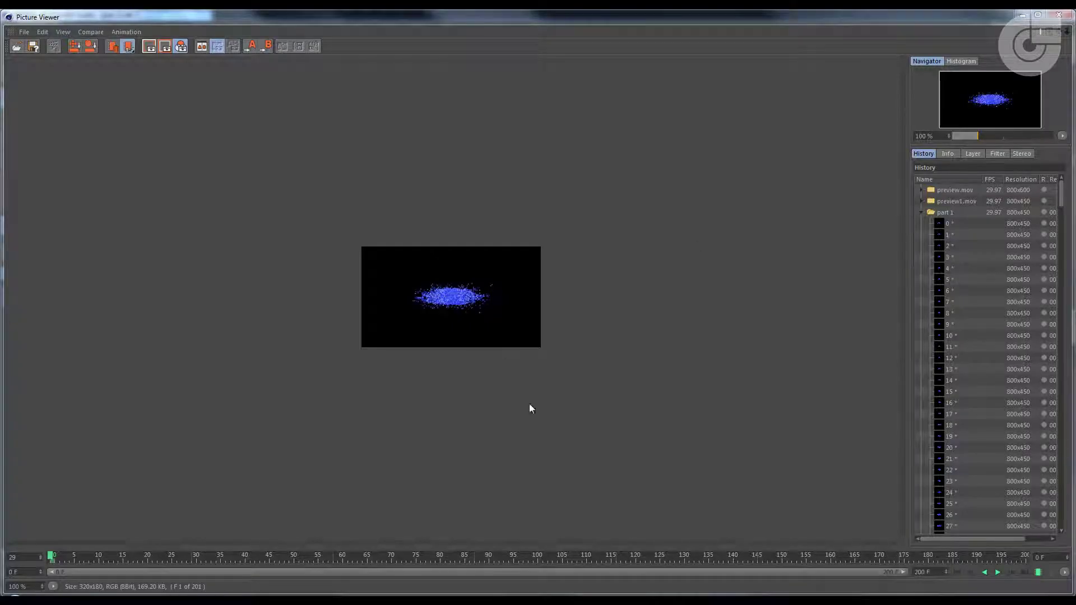
# - Play back the preview, and go to frame 60 with the camera target selected
pyautogui.click(998, 572)
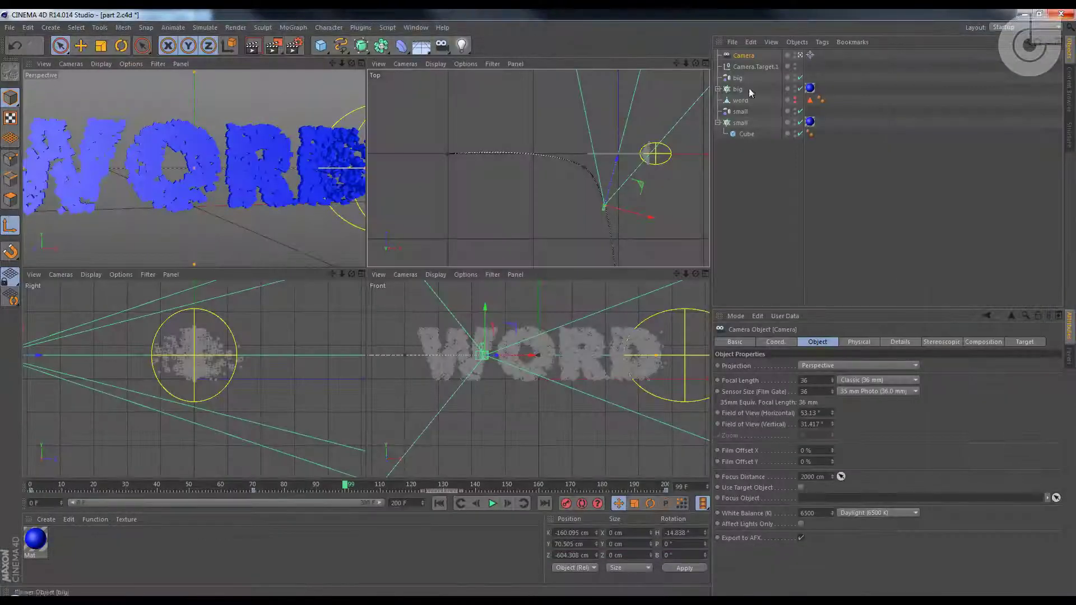
pyautogui.click(761, 66)
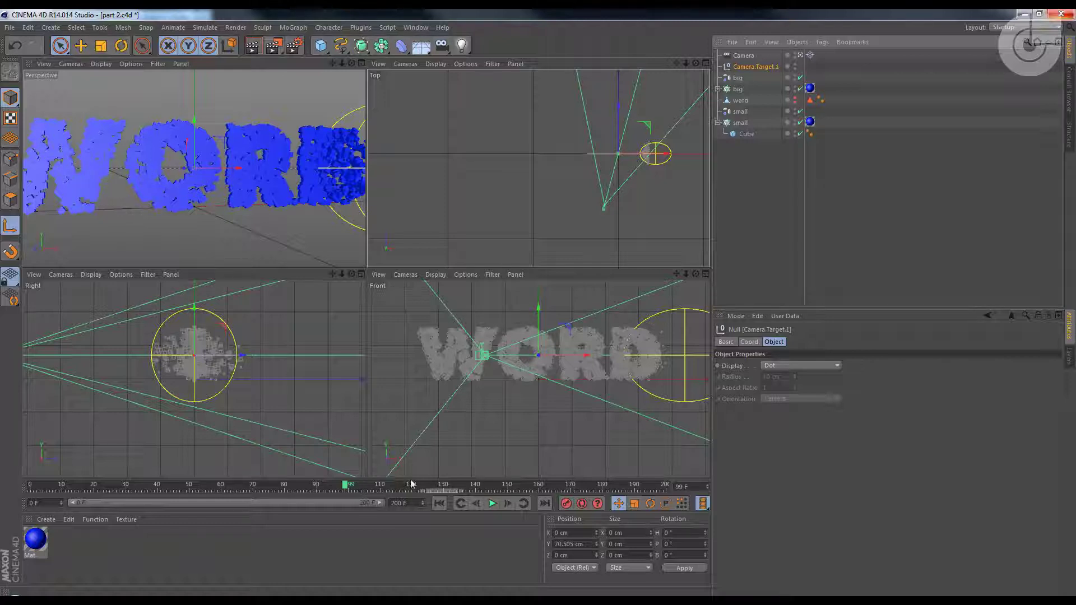
pyautogui.moveTo(346, 492); pyautogui.dragTo(214, 502)
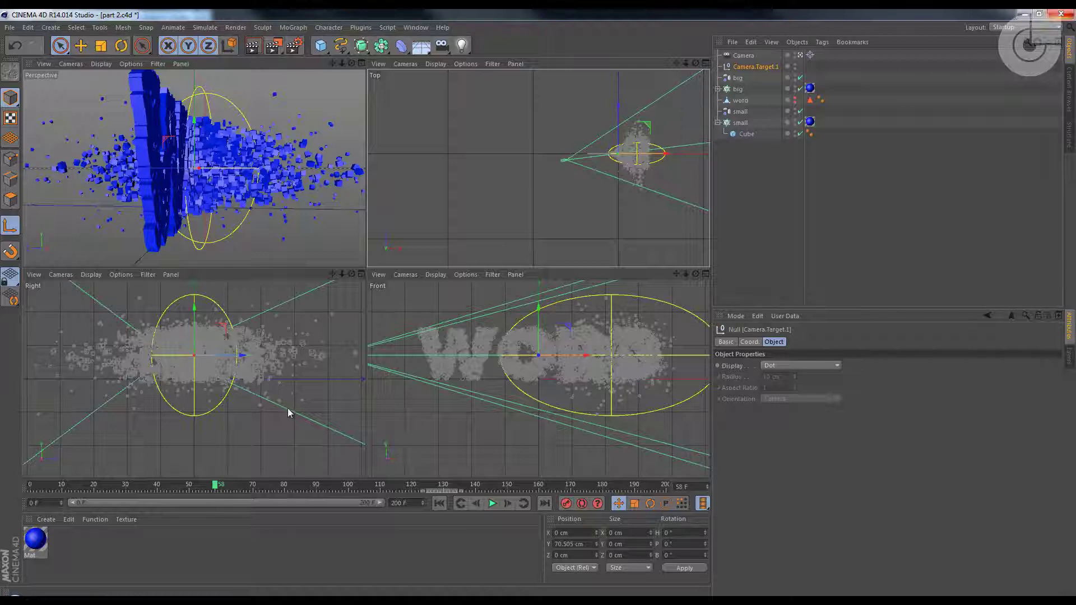
pyautogui.moveTo(219, 487); pyautogui.dragTo(289, 485)
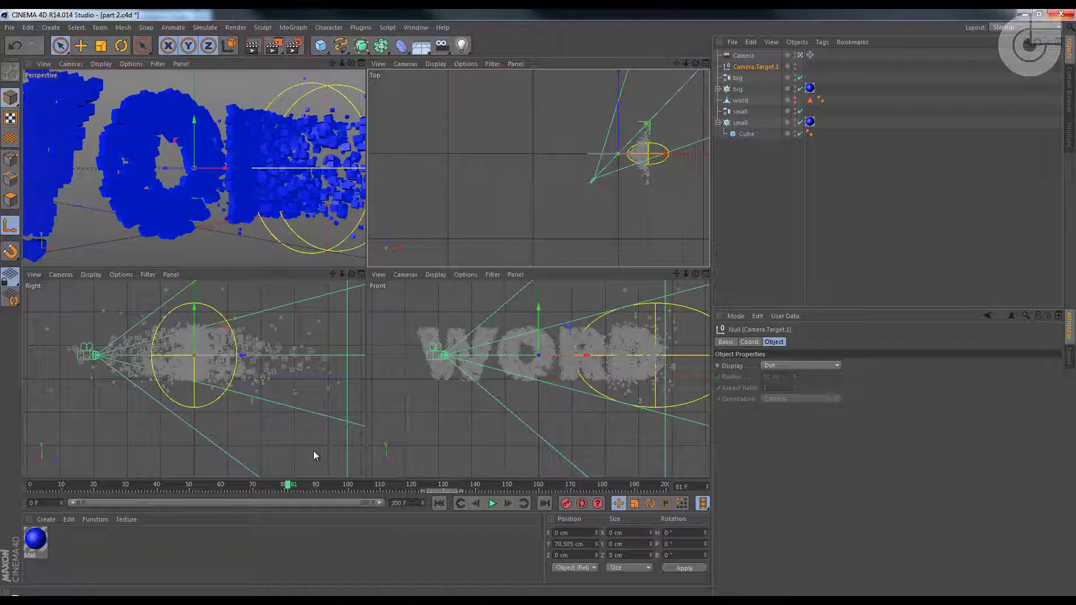
pyautogui.moveTo(289, 486); pyautogui.dragTo(220, 519)
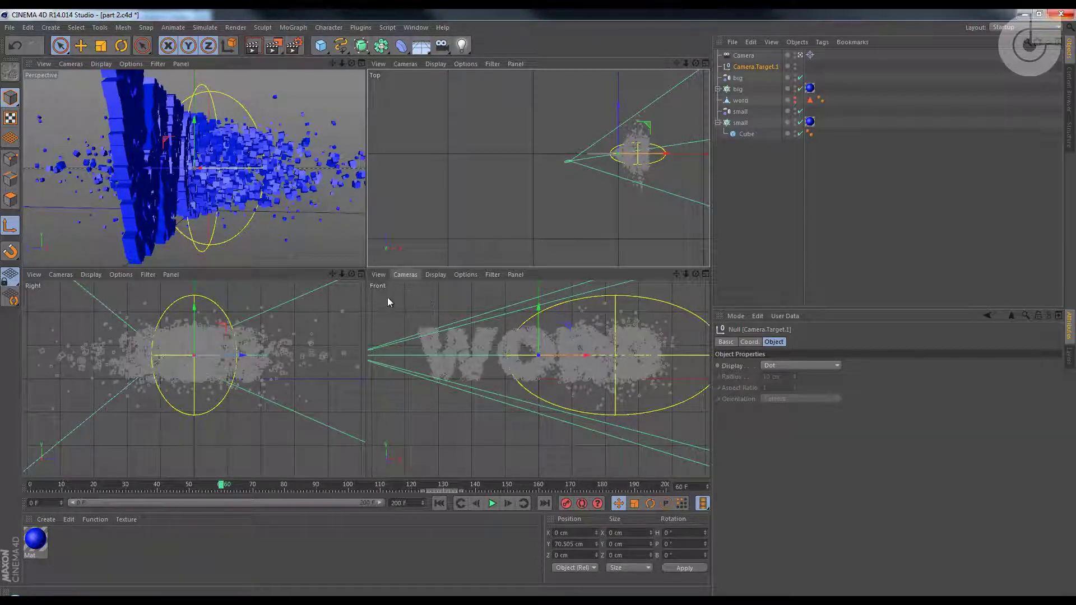
# - Display the Front view with Gouraud Shading and widen the viewport area so the whole word fits
pyautogui.click(432, 275)
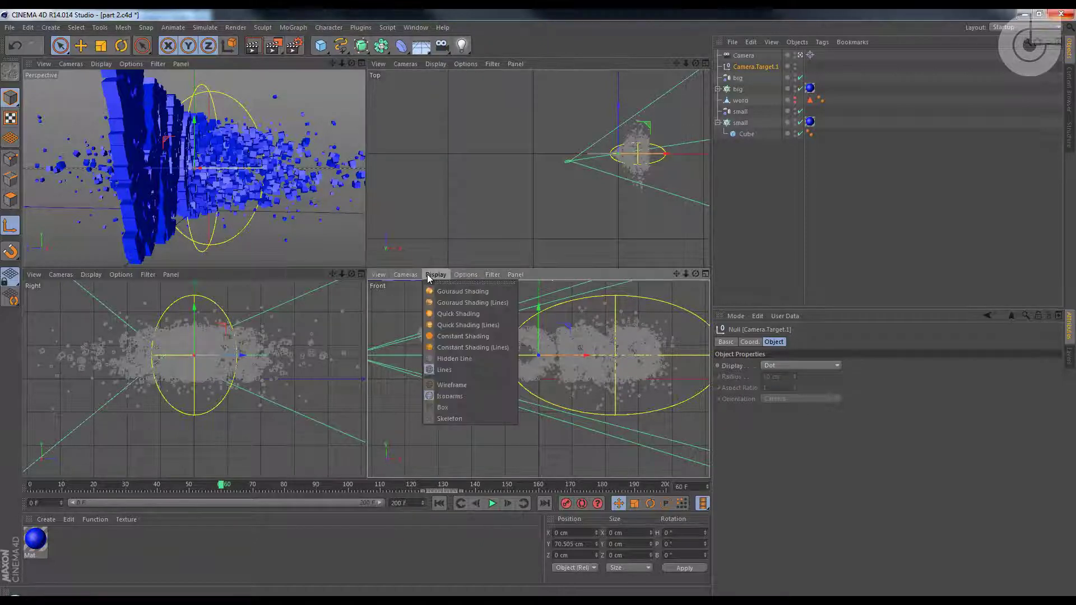
pyautogui.click(437, 291)
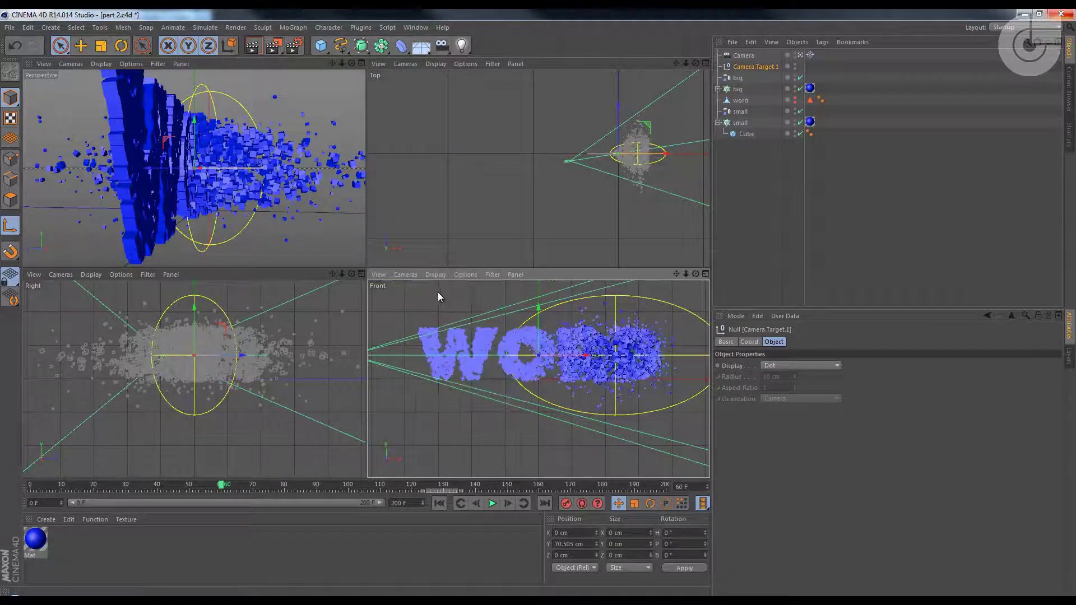
pyautogui.scroll(3, 506, 333)
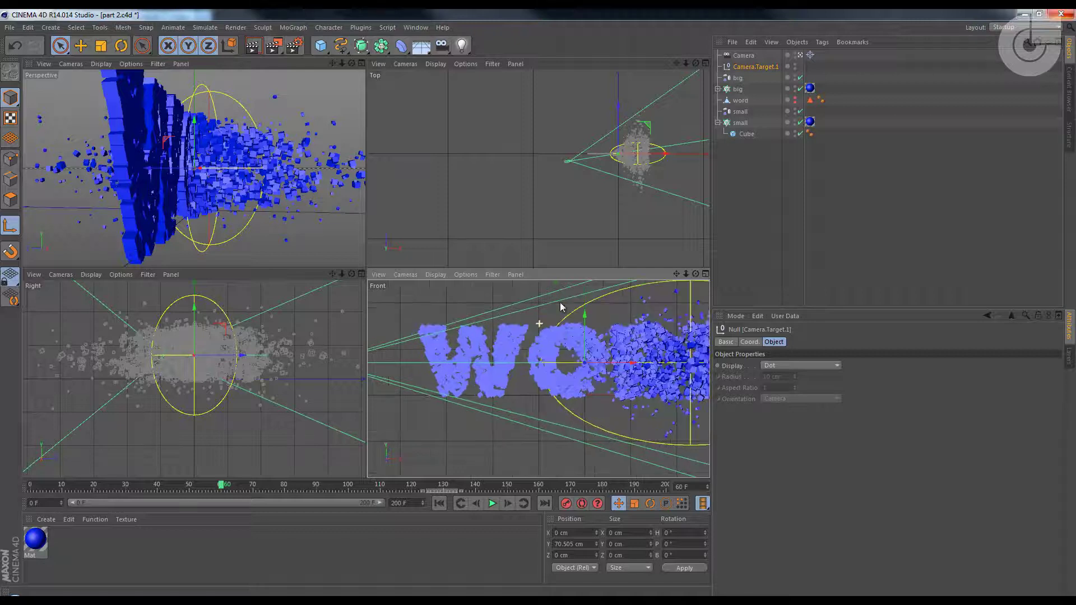
pyautogui.keyDown('alt'); pyautogui.moveTo(506, 349); pyautogui.dragTo(542, 344, button='middle'); pyautogui.keyUp('alt')
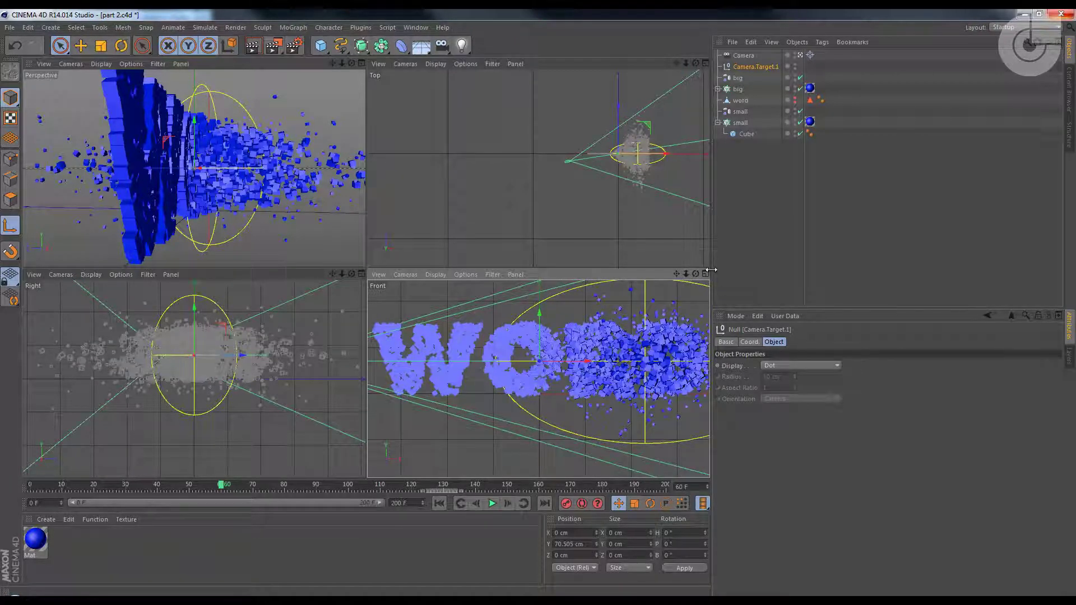
pyautogui.moveTo(710, 270); pyautogui.dragTo(881, 281)
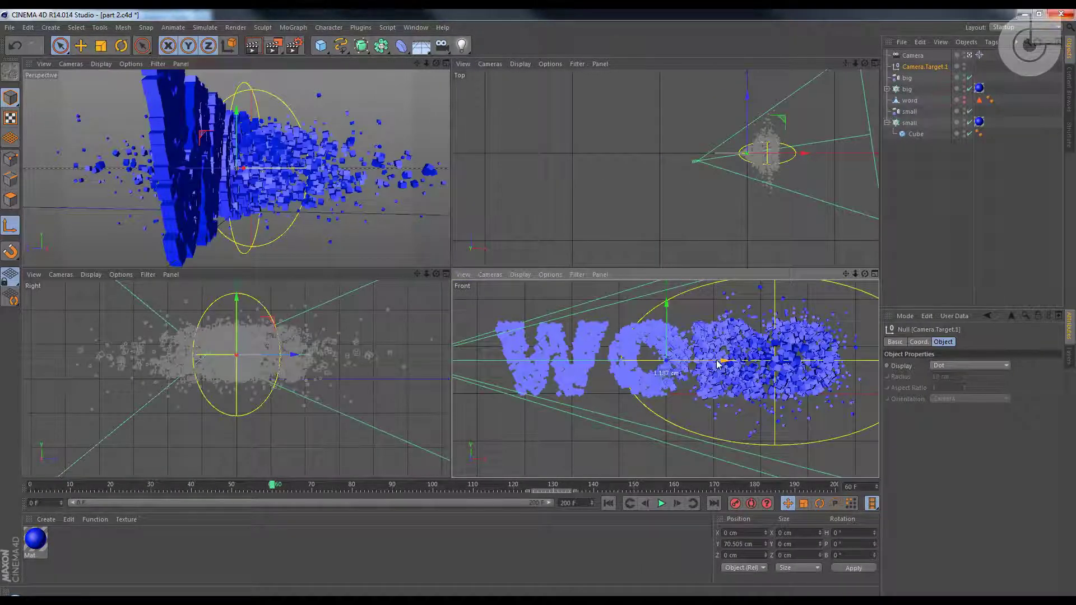
# - At frame 60, move the camera target along X to about 63 cm and record its keyframe
pyautogui.moveTo(717, 365); pyautogui.dragTo(740, 362)
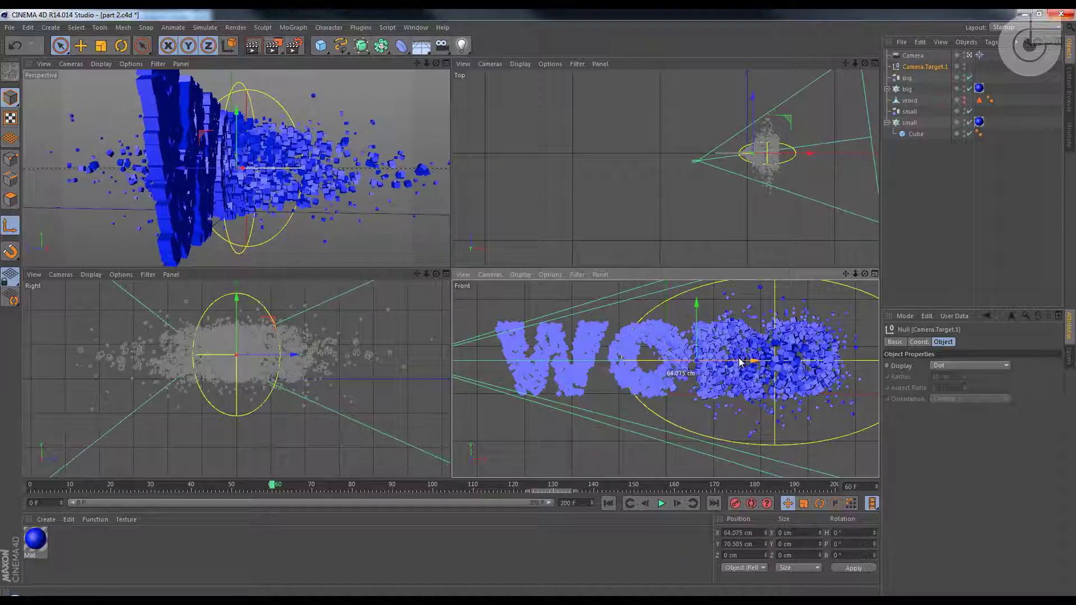
pyautogui.click(736, 504)
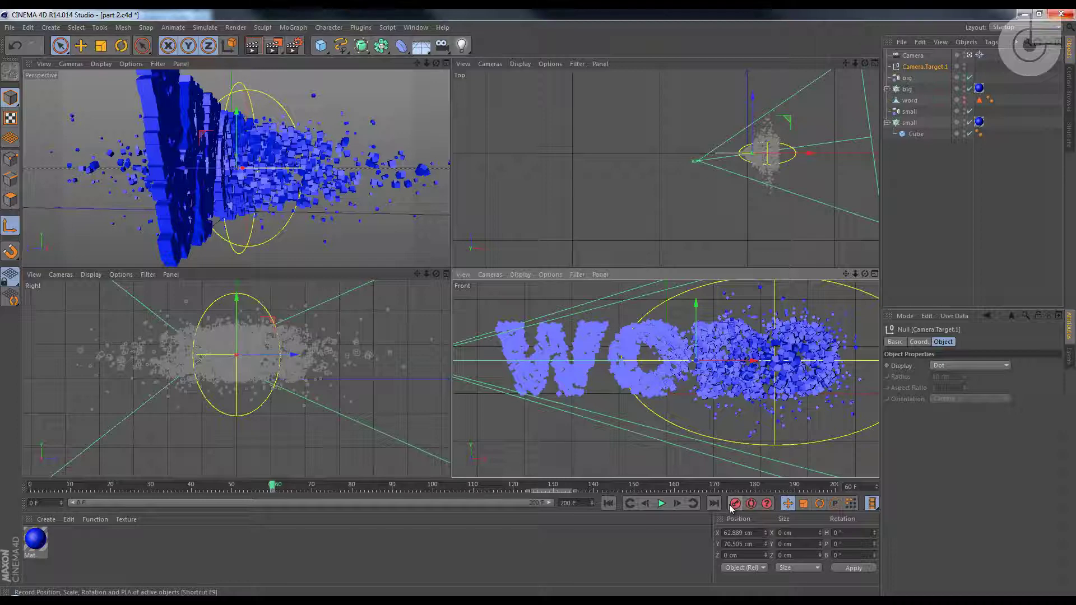
# - At frame 80, move the camera target to about X 128 cm, record a keyframe and scrub ahead to check the view
pyautogui.moveTo(275, 487); pyautogui.dragTo(357, 487)
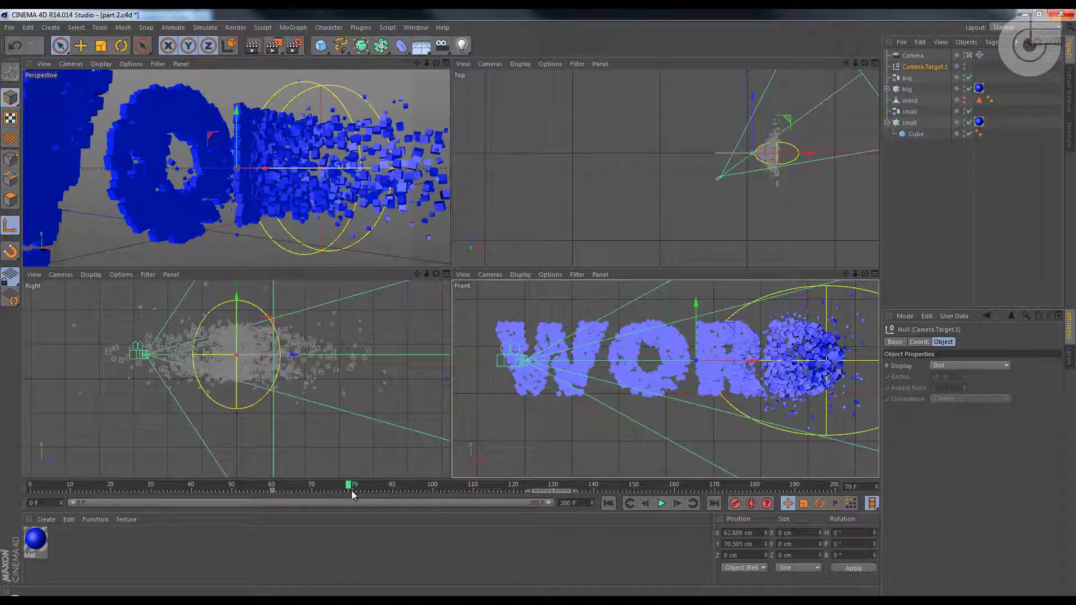
pyautogui.moveTo(352, 488); pyautogui.dragTo(353, 488)
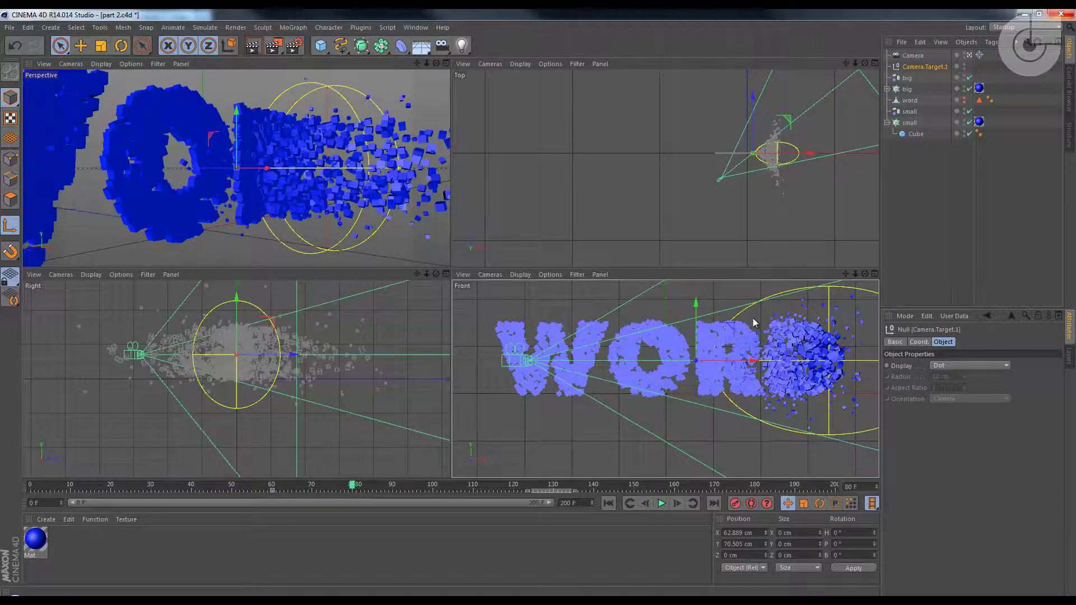
pyautogui.moveTo(747, 365); pyautogui.dragTo(784, 361)
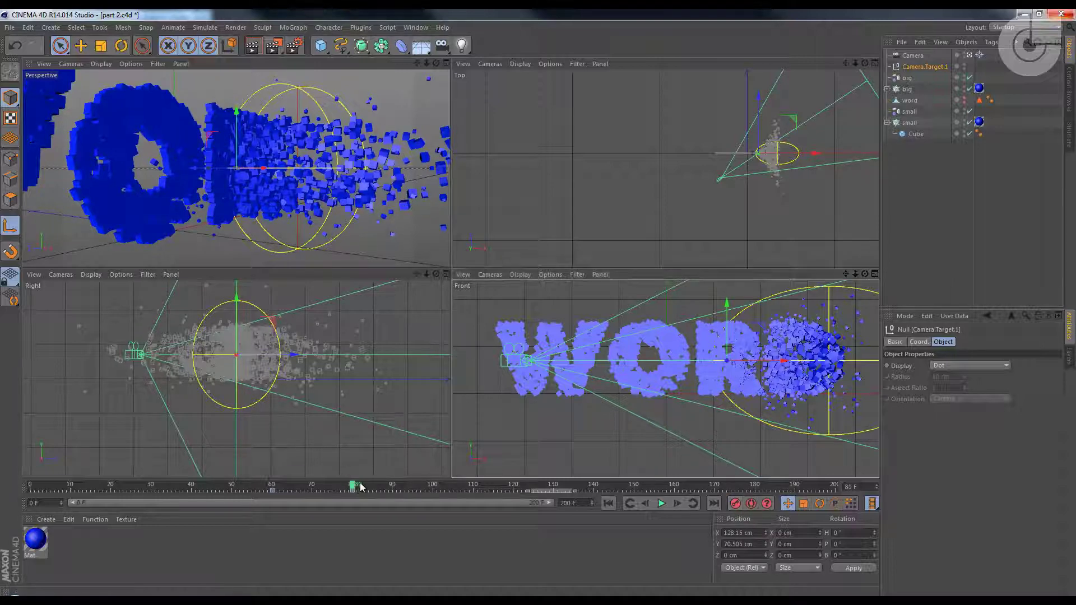
pyautogui.moveTo(360, 487); pyautogui.dragTo(436, 485)
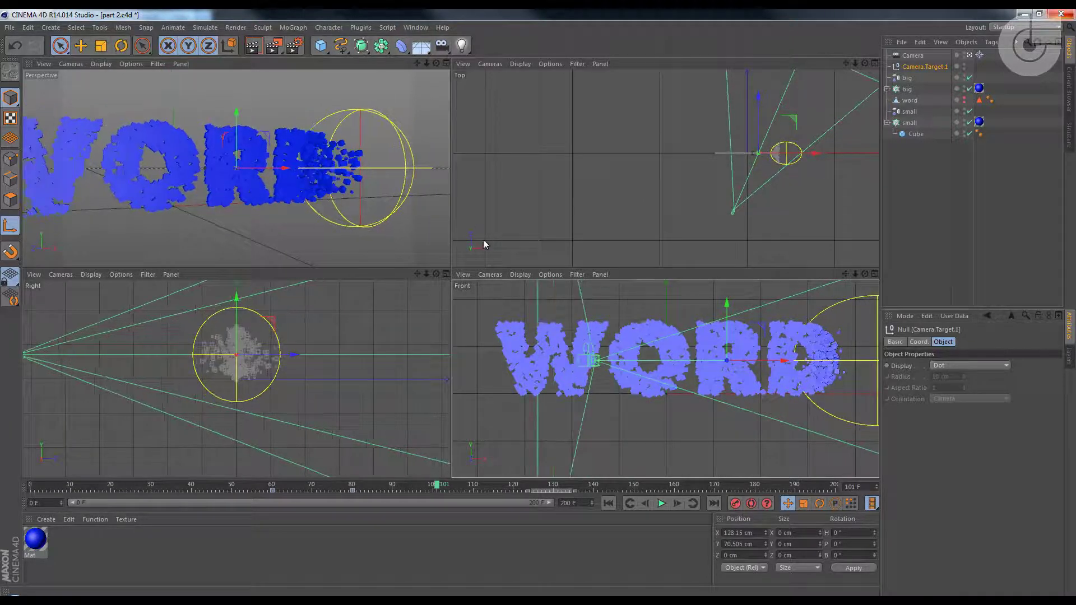
# - Widen the Top and Front views, and re-record the camera target's keyframe at frame 80 with X about 96 cm
pyautogui.moveTo(449, 208); pyautogui.dragTo(378, 243)
pyautogui.moveTo(439, 489); pyautogui.dragTo(351, 501)
pyautogui.moveTo(740, 364); pyautogui.dragTo(670, 392)
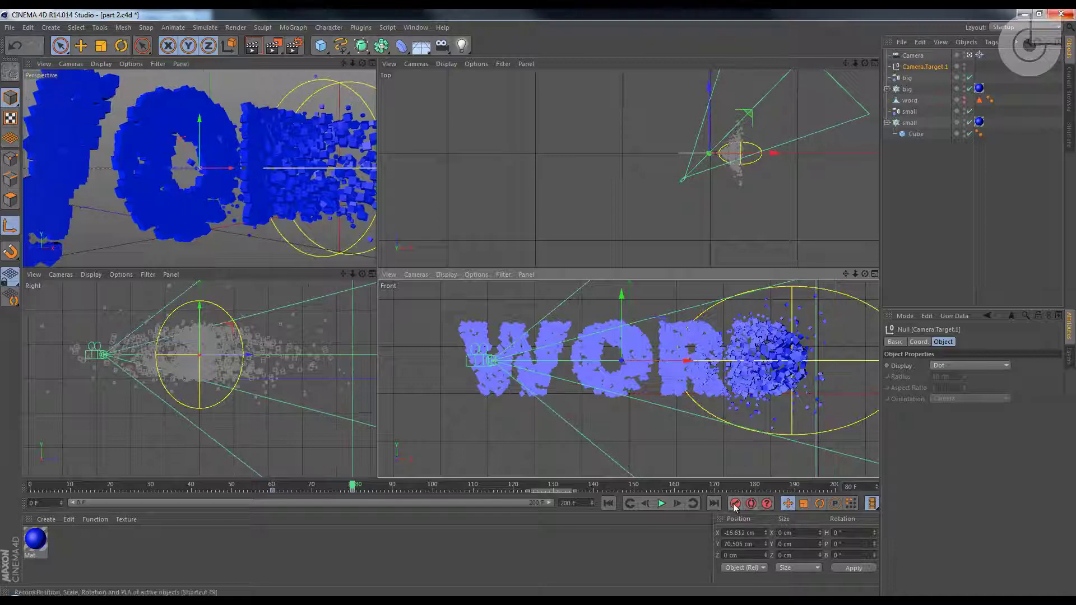
pyautogui.moveTo(355, 487)
pyautogui.mouseDown()
pyautogui.moveTo(273, 500)
pyautogui.moveTo(457, 472)
pyautogui.moveTo(451, 482)
pyautogui.moveTo(352, 485)
pyautogui.mouseUp()
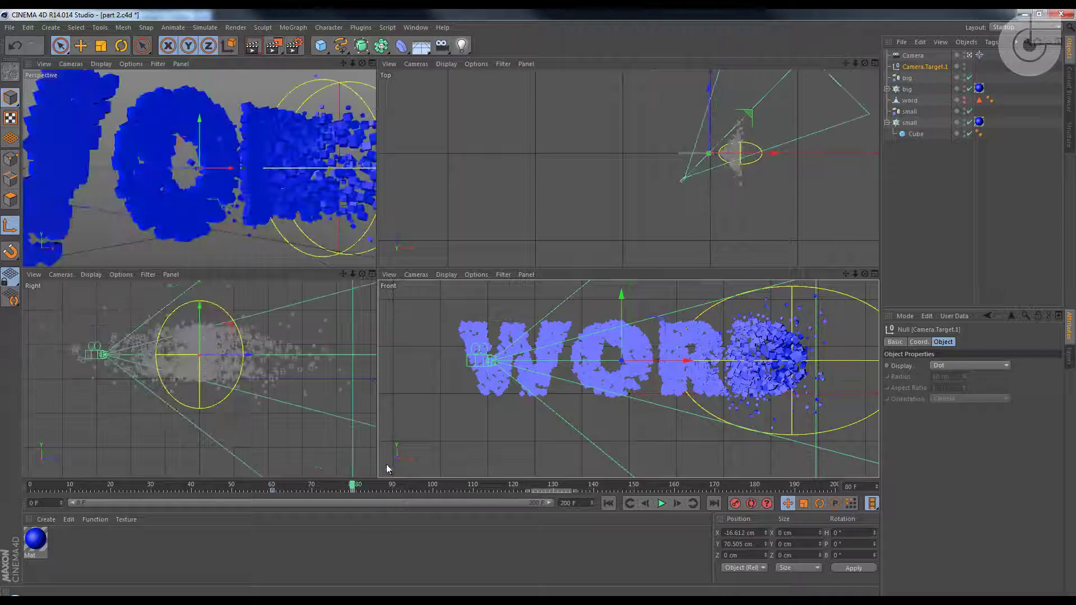
pyautogui.moveTo(239, 176); pyautogui.dragTo(276, 363)
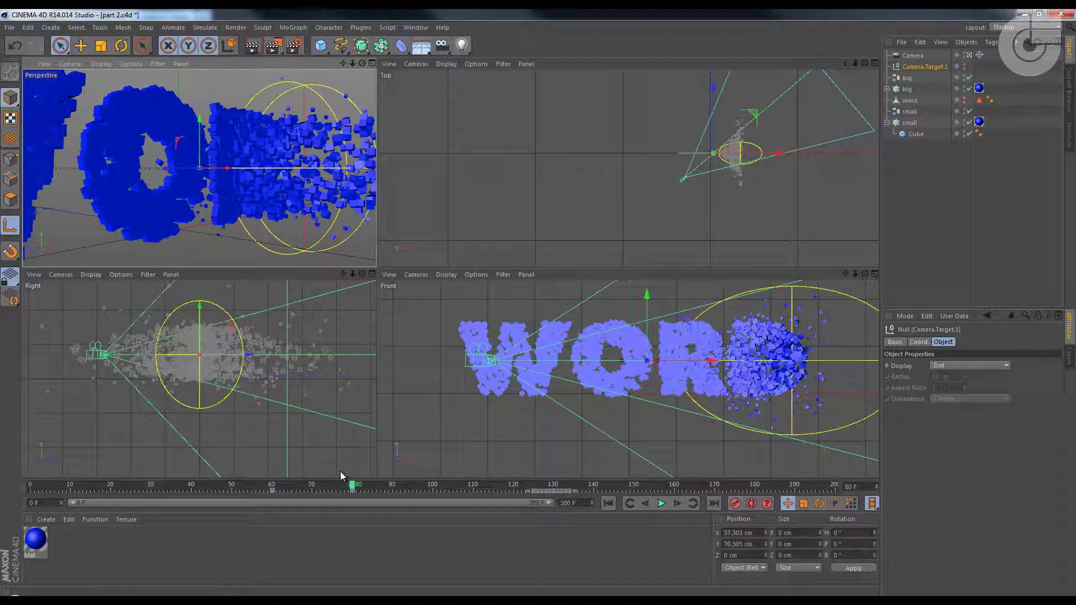
pyautogui.moveTo(350, 481)
pyautogui.mouseDown()
pyautogui.moveTo(446, 462)
pyautogui.moveTo(370, 498)
pyautogui.mouseUp()
pyautogui.moveTo(224, 169); pyautogui.dragTo(643, 543)
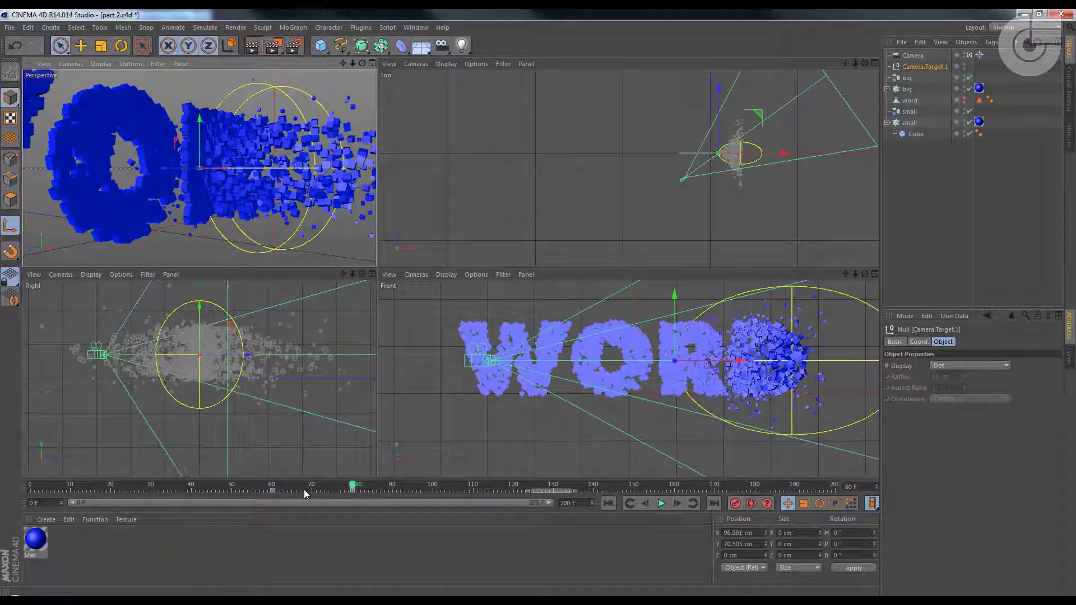
# - At frame 130, set the camera target's X position to 0 cm and record a keyframe
pyautogui.moveTo(352, 487); pyautogui.dragTo(555, 476)
pyautogui.hotkey('ctrl', 'f')
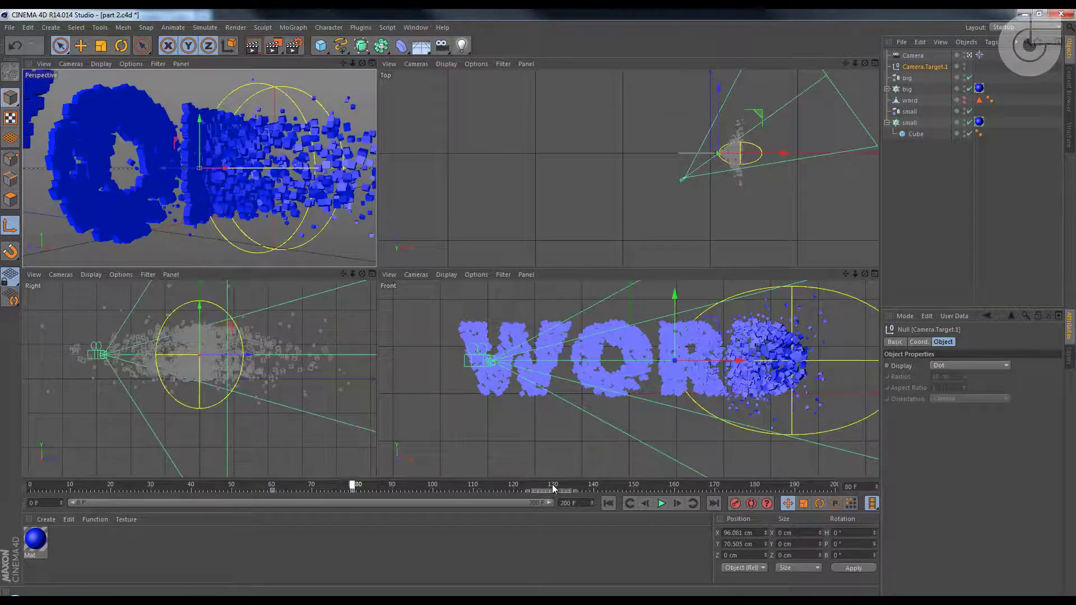
pyautogui.click(552, 485)
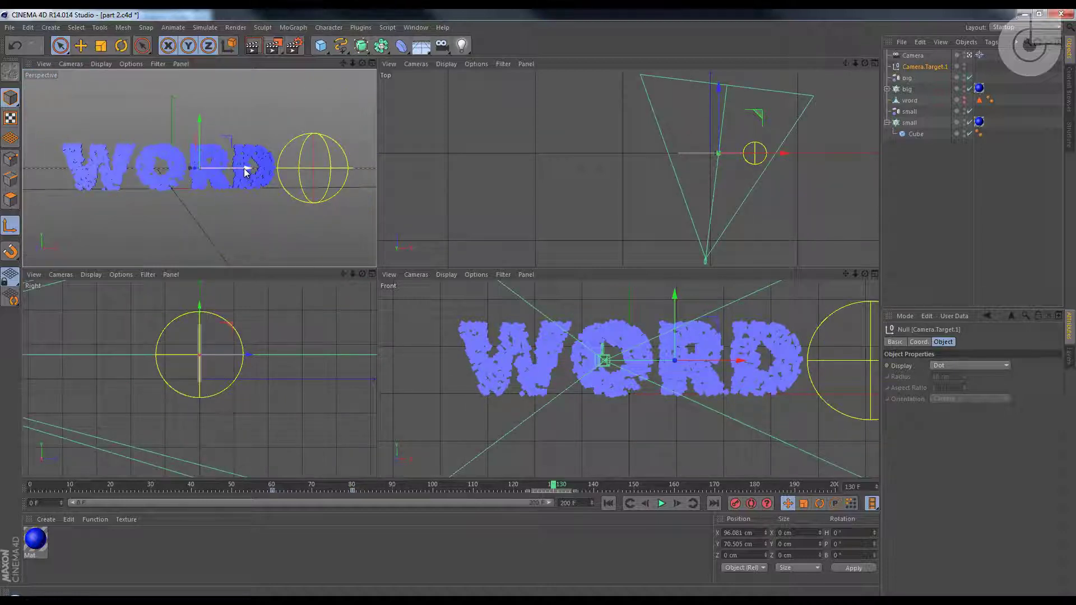
pyautogui.moveTo(244, 170); pyautogui.dragTo(221, 182)
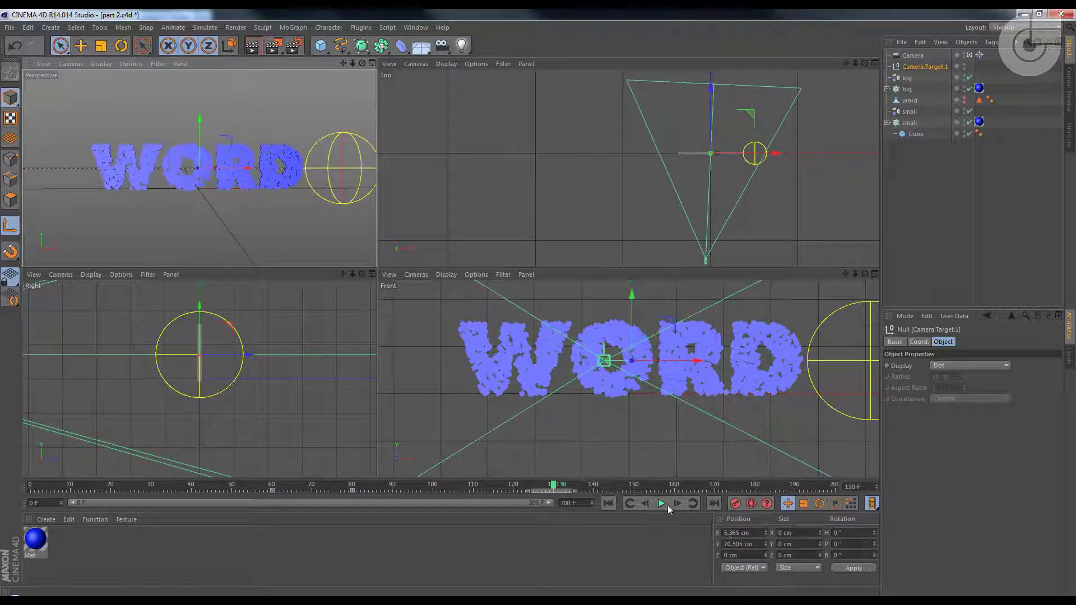
pyautogui.click(752, 535)
pyautogui.write('0')
pyautogui.press('Return')
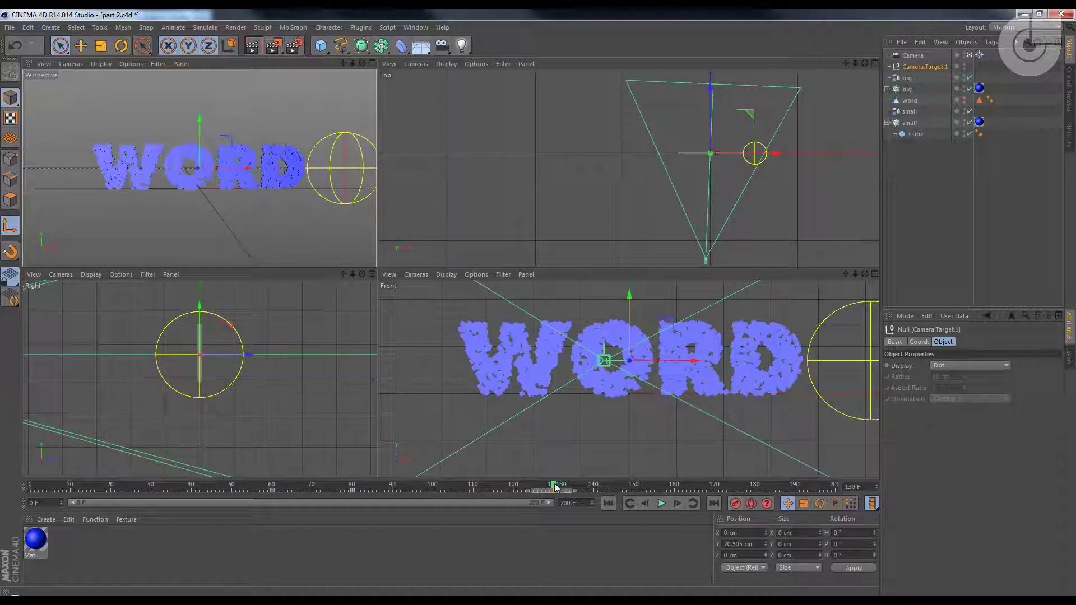
# - Scrub back to frame 60 to check the target motion, and make a Full Render QuickTime preview of all frames
pyautogui.moveTo(555, 487)
pyautogui.mouseDown()
pyautogui.moveTo(505, 501)
pyautogui.moveTo(546, 486)
pyautogui.moveTo(673, 485)
pyautogui.moveTo(500, 485)
pyautogui.moveTo(204, 512)
pyautogui.moveTo(273, 485)
pyautogui.mouseUp()
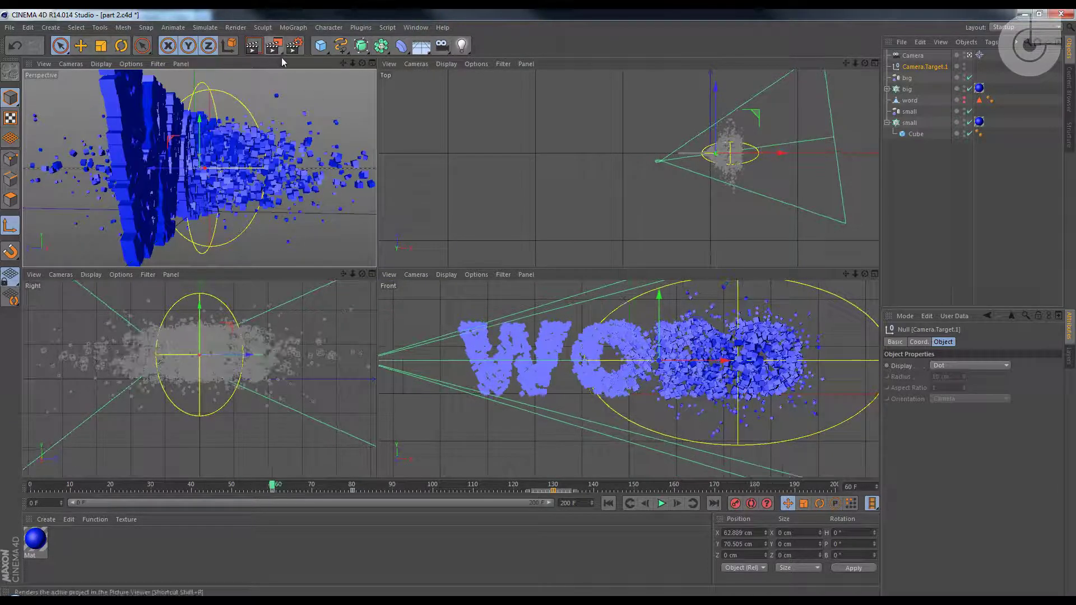
pyautogui.moveTo(274, 45); pyautogui.dragTo(328, 123)
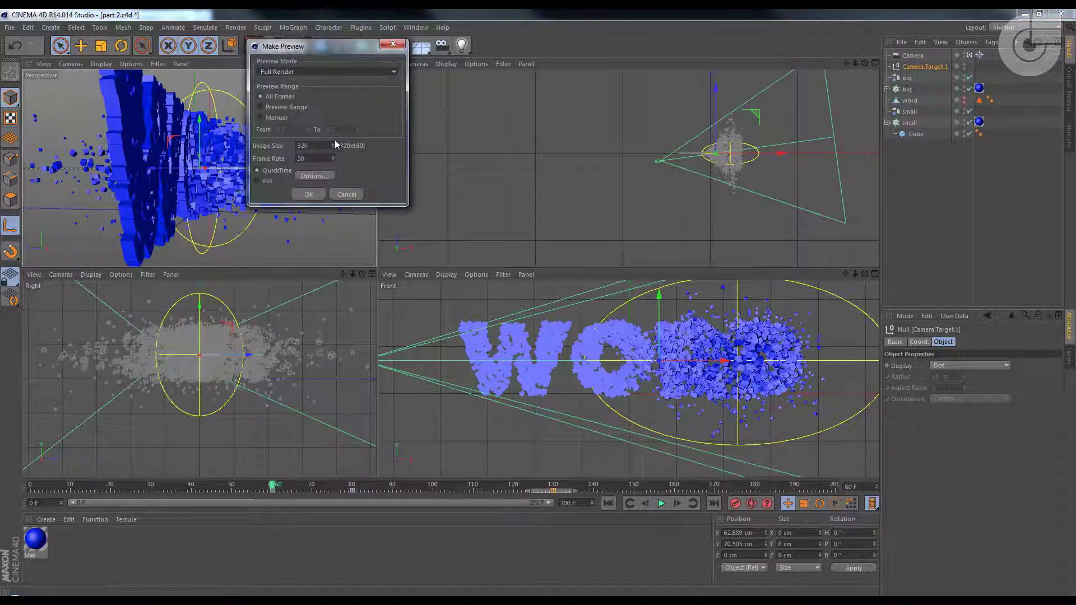
pyautogui.click(310, 193)
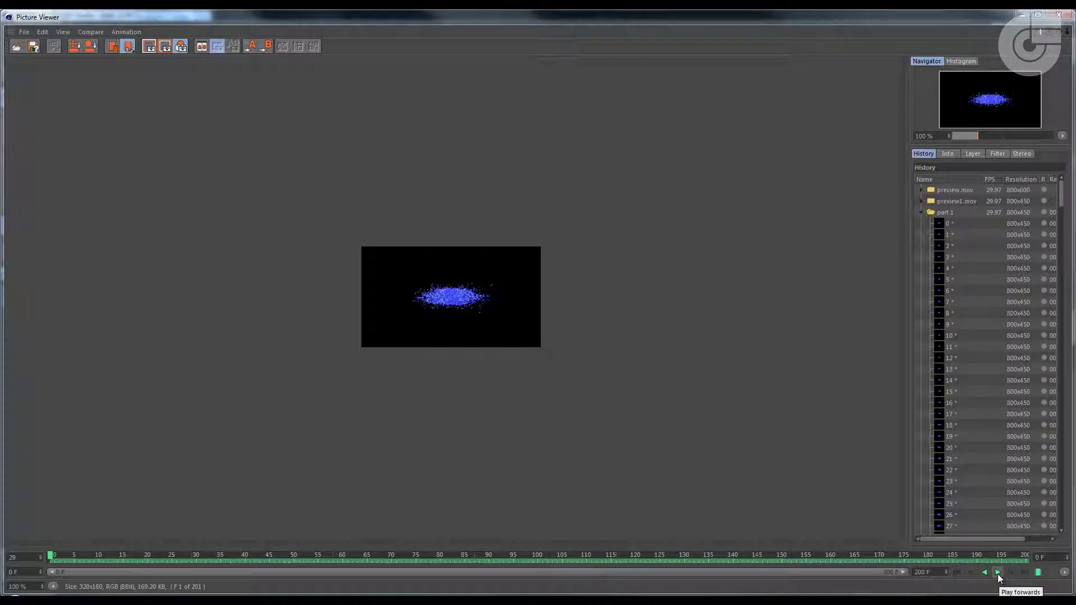
# - Play preview6.mov in the Picture Viewer to examine the camera and target animation
pyautogui.click(997, 572)
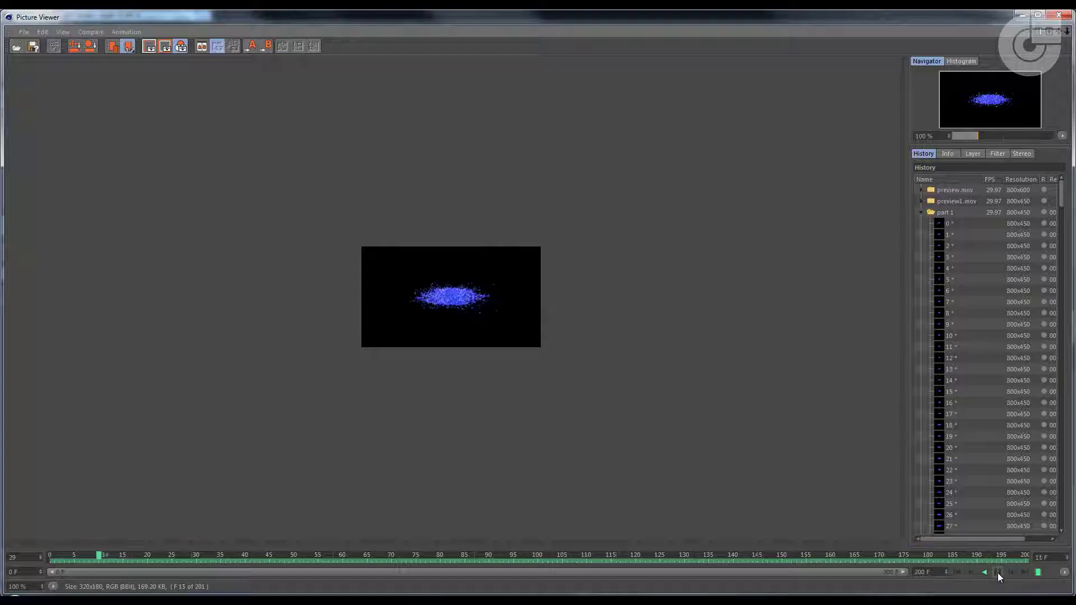
pyautogui.click(1021, 14)
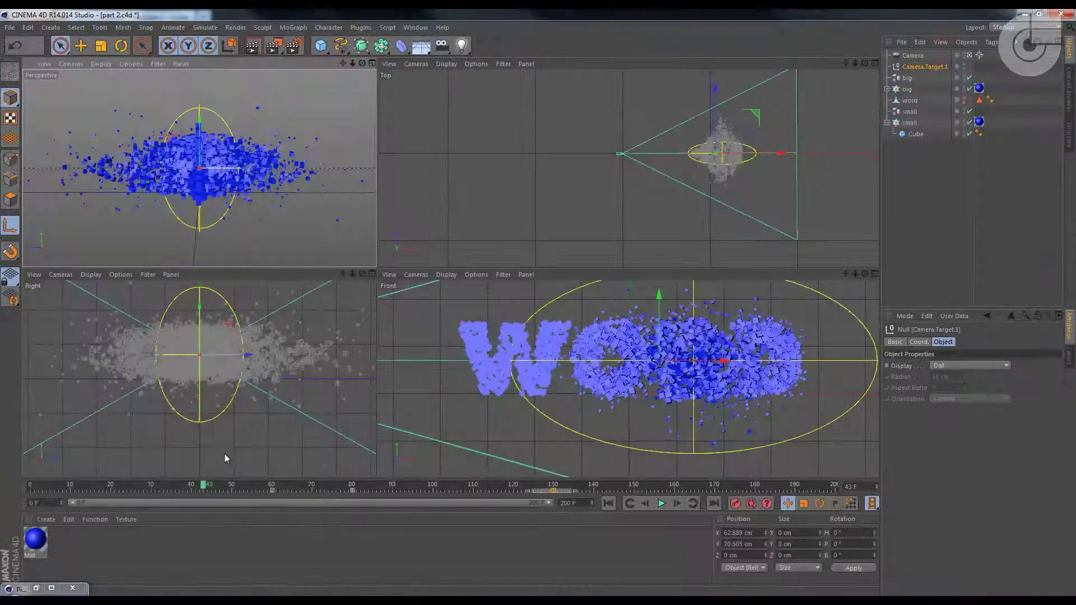
pyautogui.moveTo(34, 489); pyautogui.dragTo(63, 480)
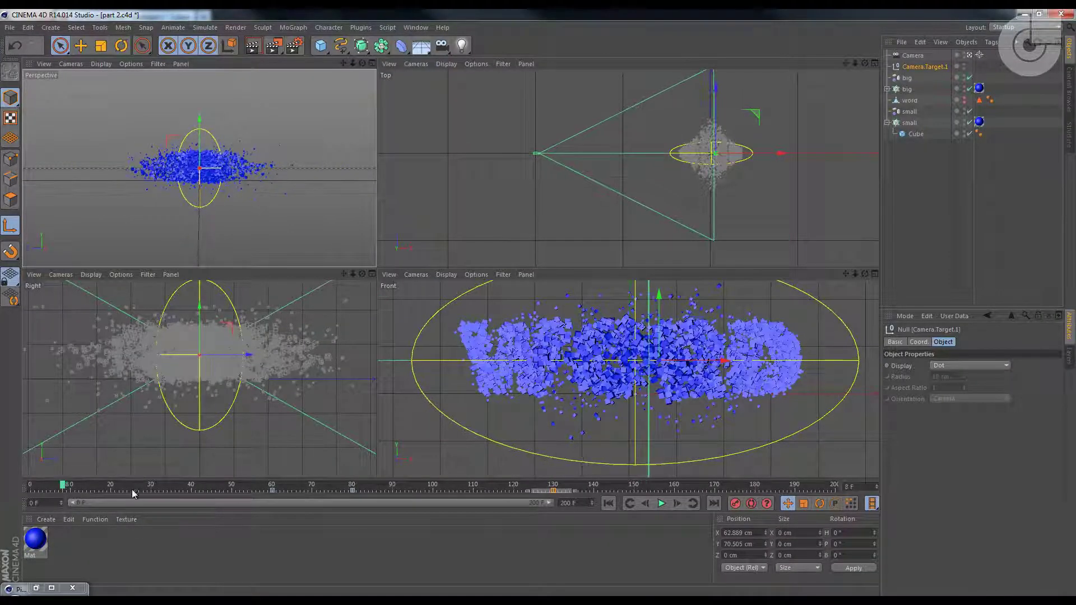
pyautogui.click(17, 588)
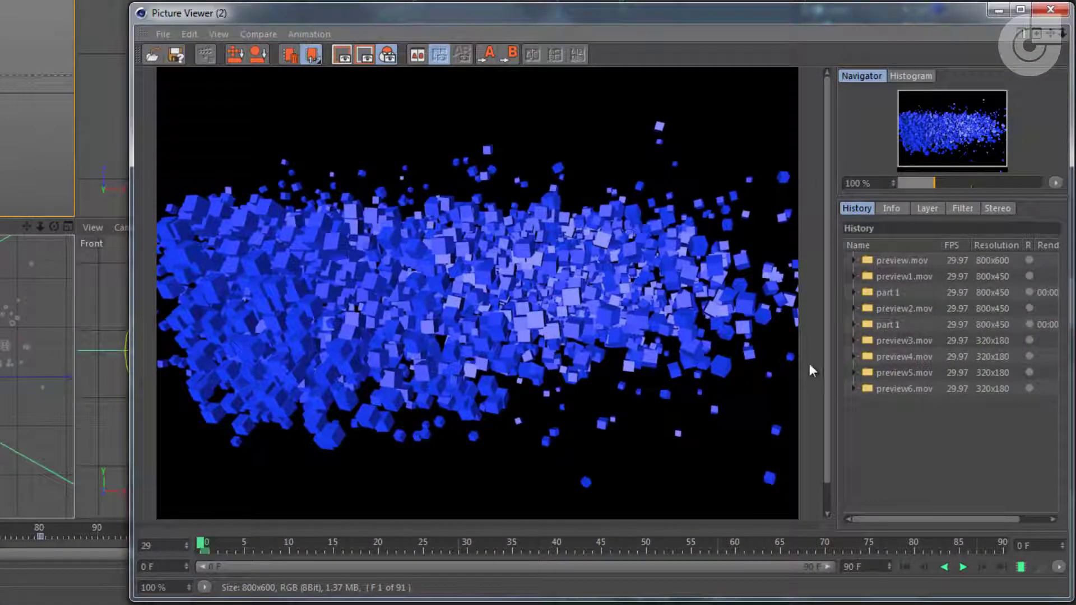
pyautogui.click(887, 390)
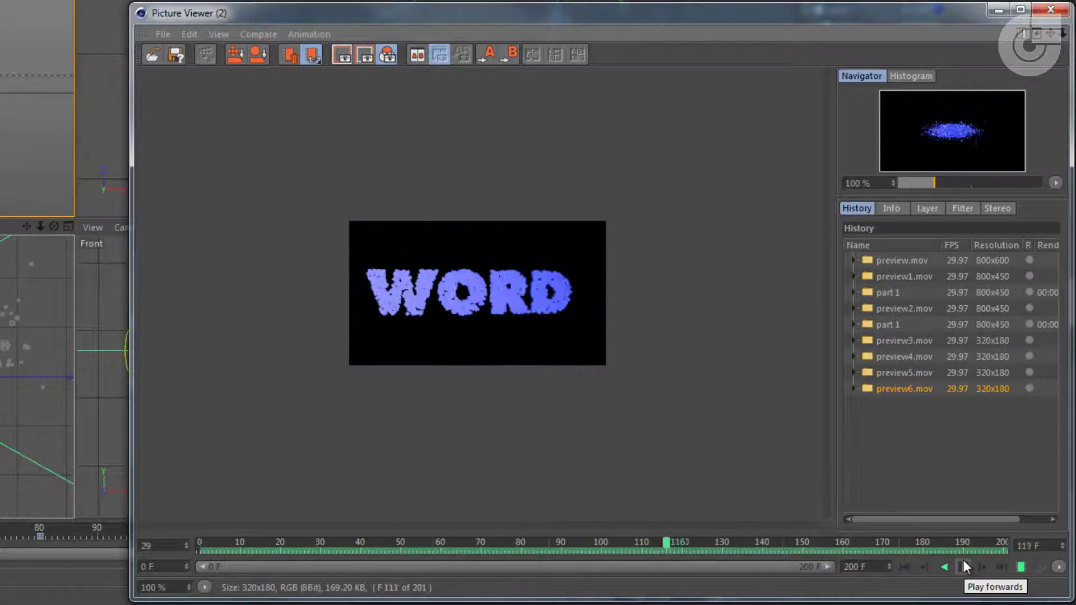
pyautogui.click(964, 564)
pyautogui.moveTo(648, 13); pyautogui.dragTo(578, 0)
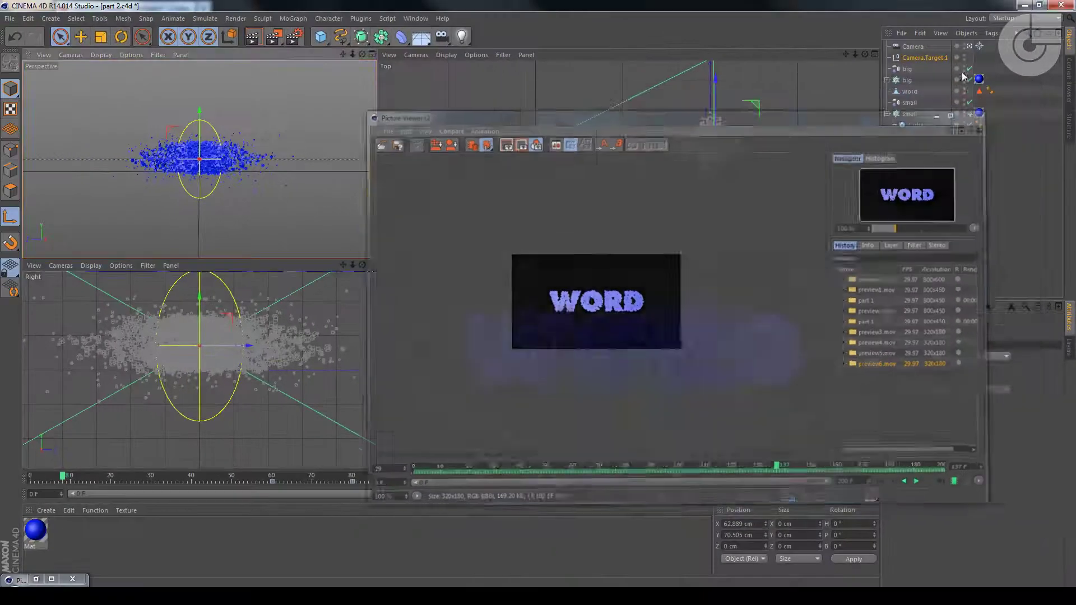
# - Dismiss the preview and examine the position F-curves of the Camera object in the Timeline, closing it when finished
pyautogui.click(974, 59)
pyautogui.click(903, 13)
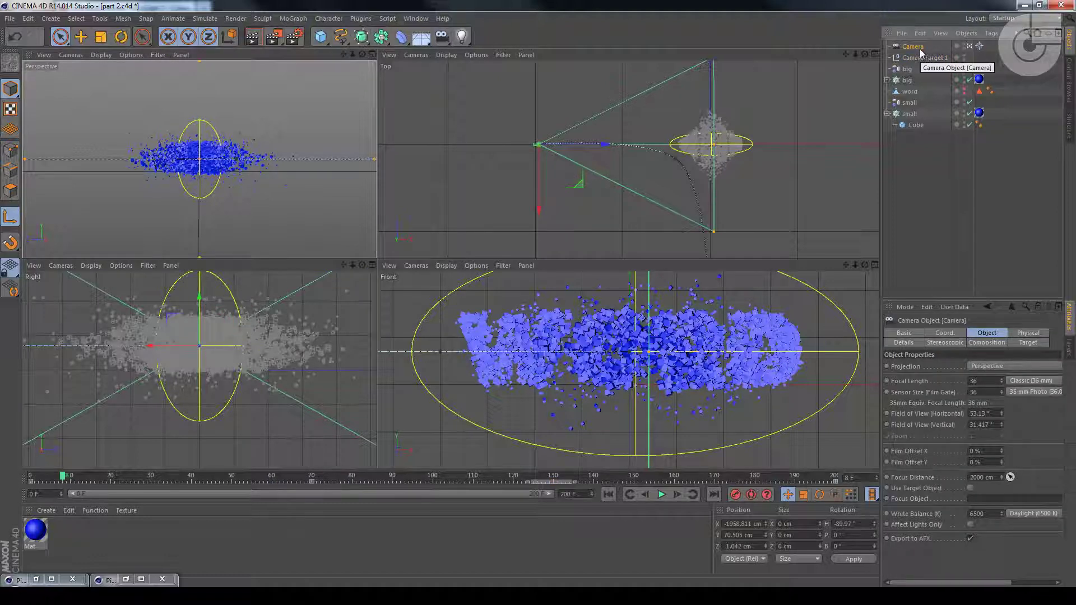
pyautogui.rightClick(920, 48)
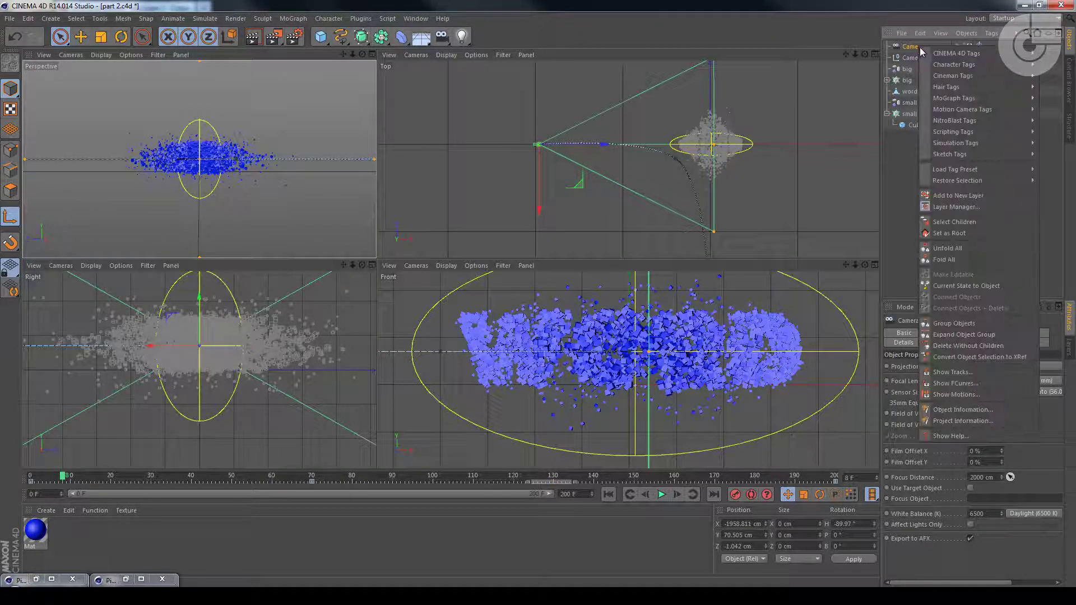
pyautogui.press('Escape')
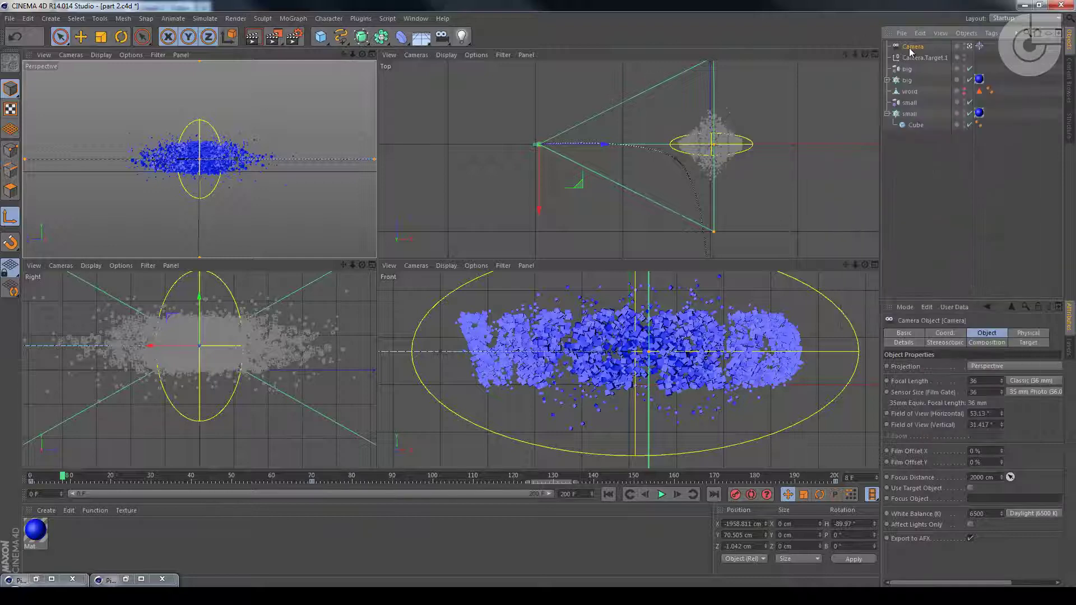
pyautogui.rightClick(913, 47)
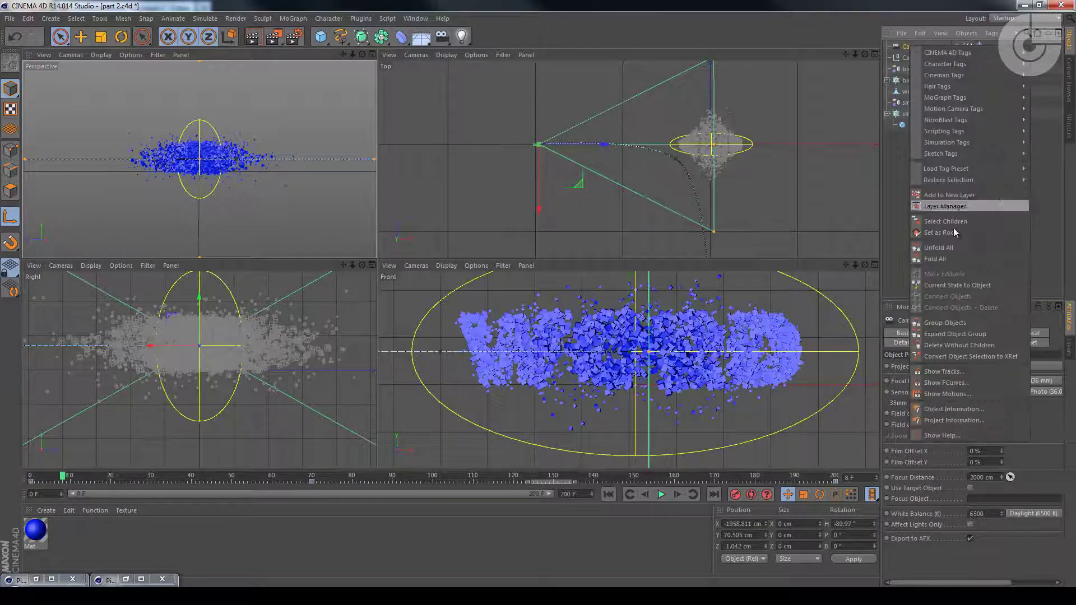
pyautogui.click(965, 382)
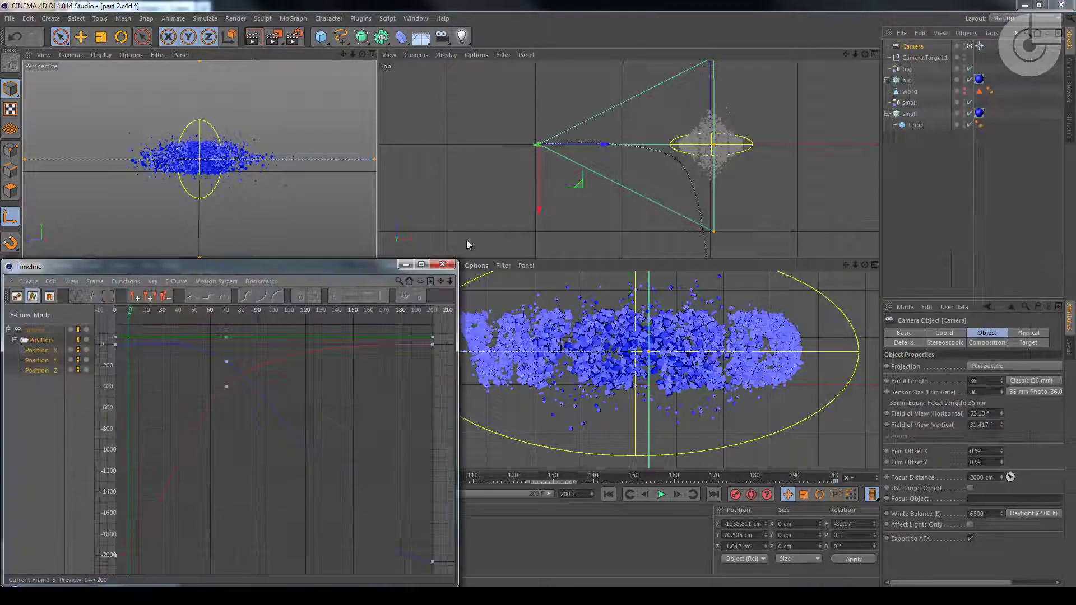
pyautogui.moveTo(277, 268); pyautogui.dragTo(501, 111)
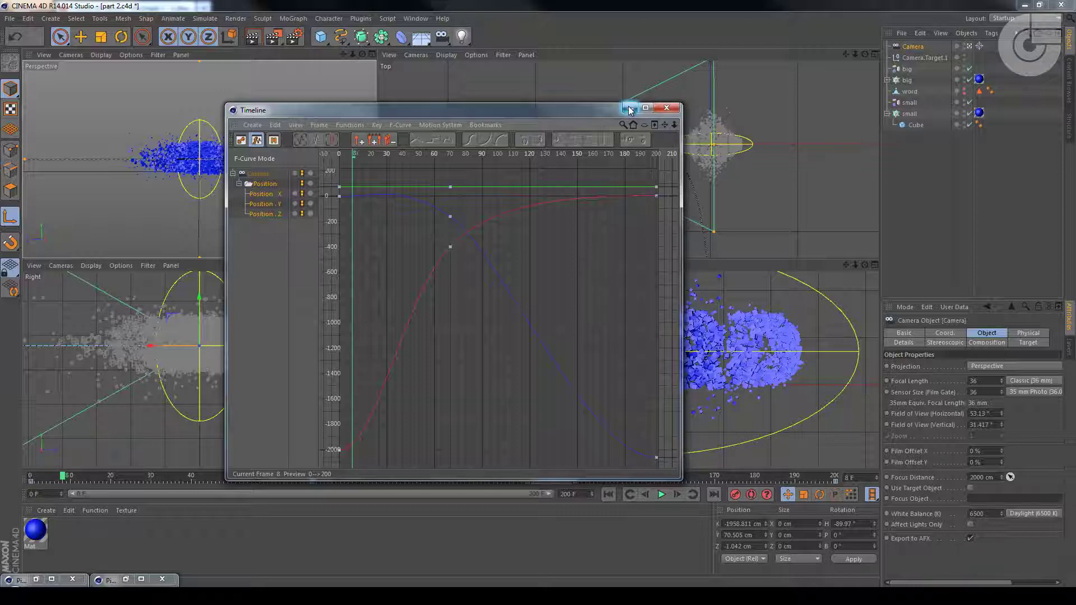
pyautogui.click(665, 108)
# - Examine the position F-curves of the Camera.Target.1 null in the Timeline and close it
pyautogui.click(917, 58)
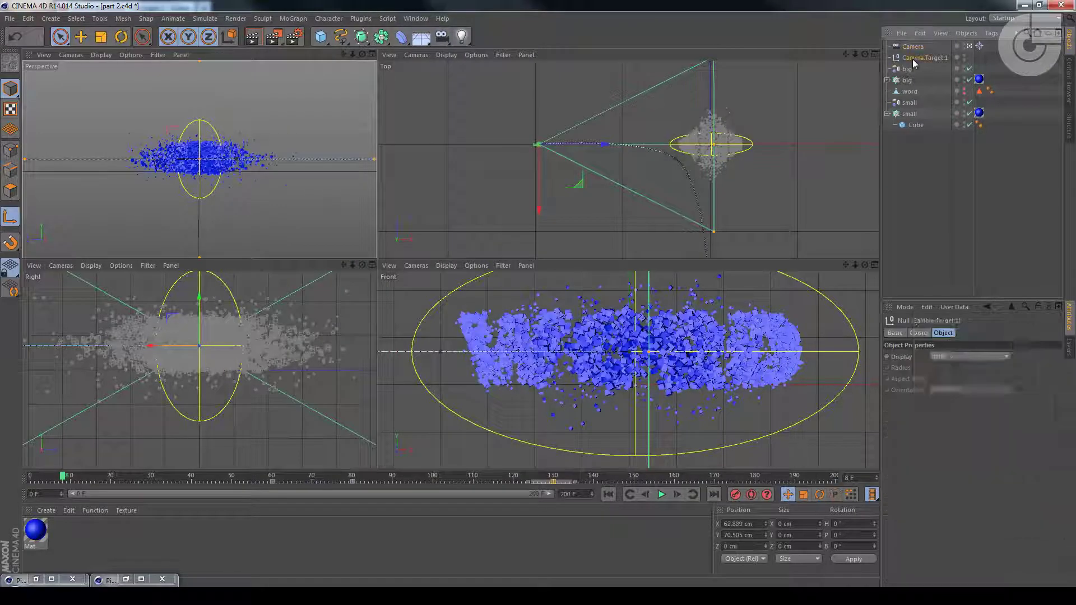
pyautogui.rightClick(917, 58)
pyautogui.click(939, 397)
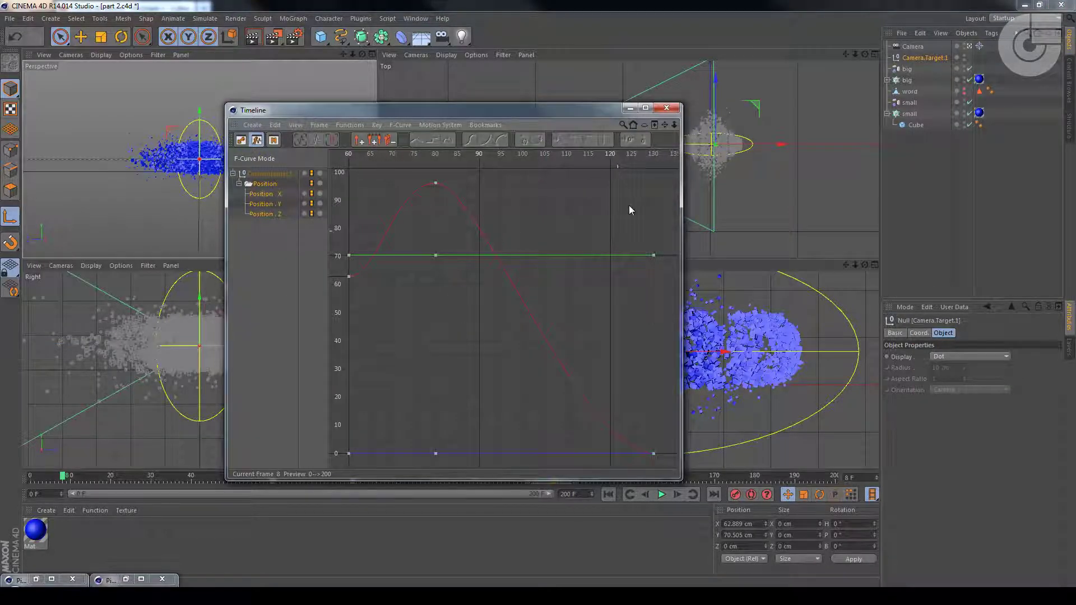
pyautogui.click(667, 109)
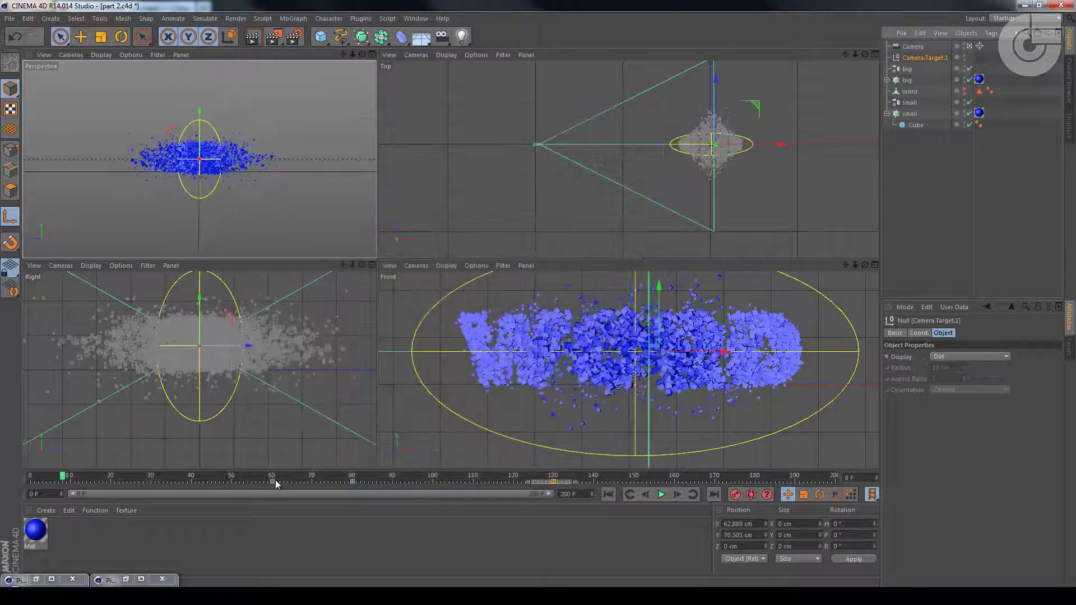
# - Scrub the animation through to frame 200 to check the camera's movement around the word
pyautogui.moveTo(64, 476); pyautogui.dragTo(240, 476)
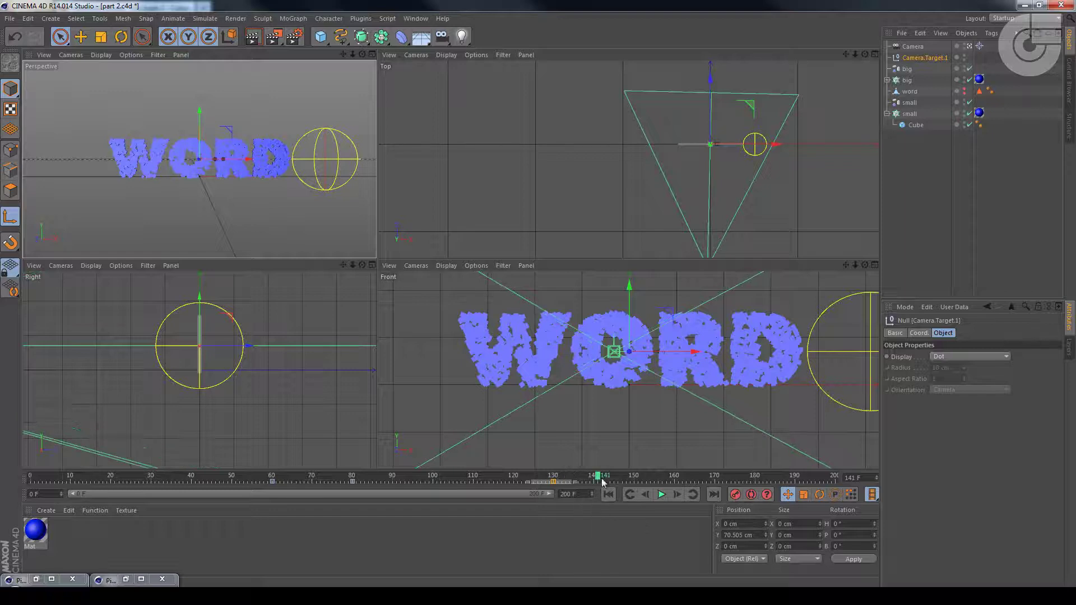
pyautogui.moveTo(603, 481); pyautogui.dragTo(871, 479)
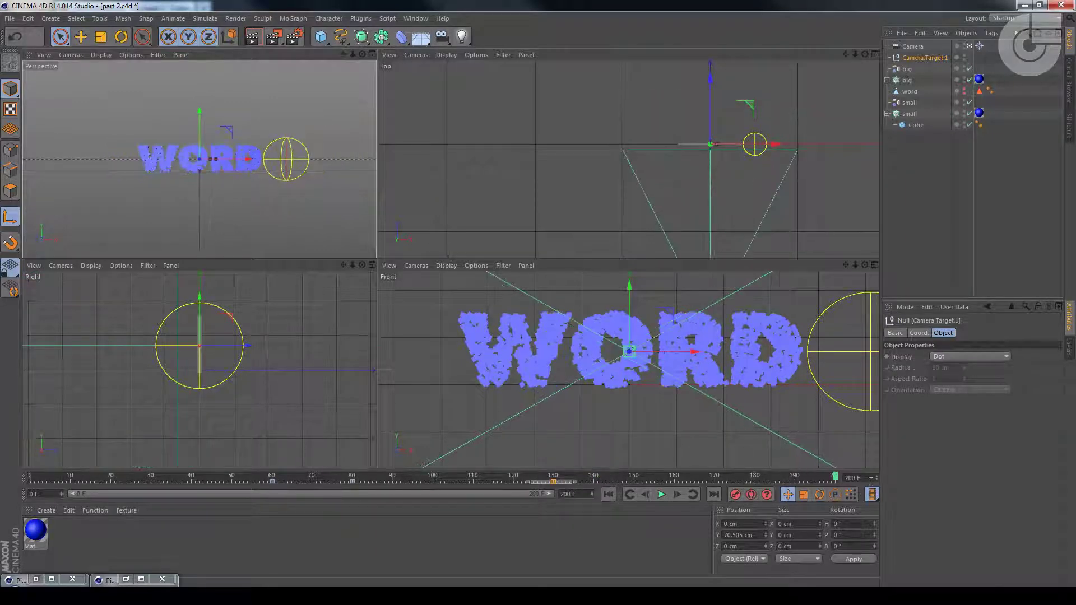